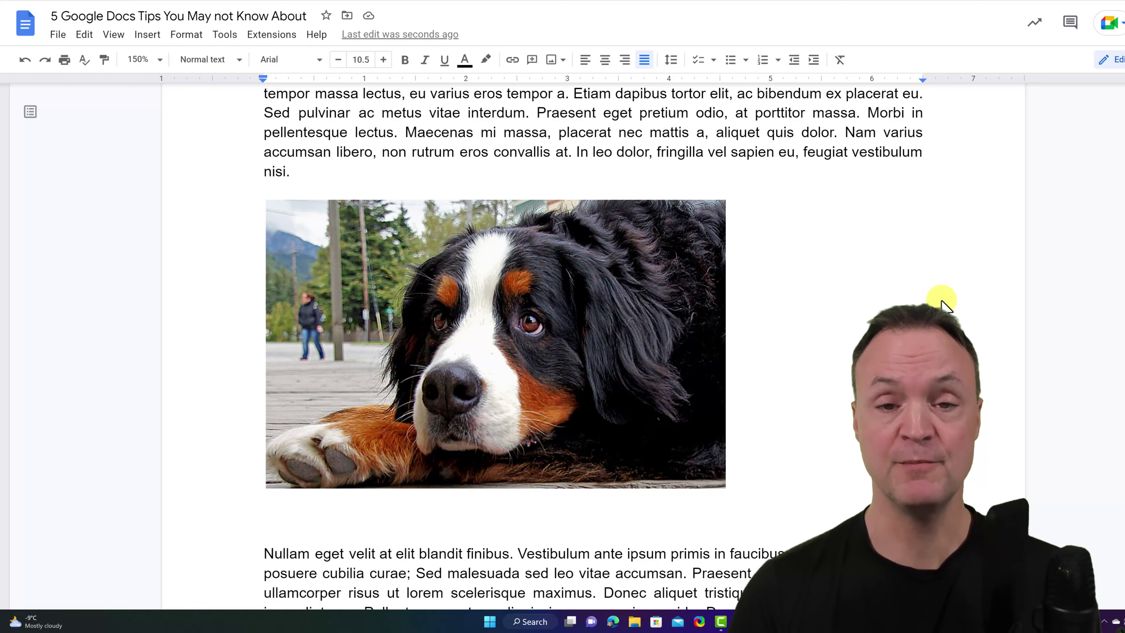
Download the document as Web Page (.html, zipped) and open the zip once downloaded
{"action": "scroll", "coordinate": [823, 306], "scroll_direction": "down", "scroll_amount": 10}
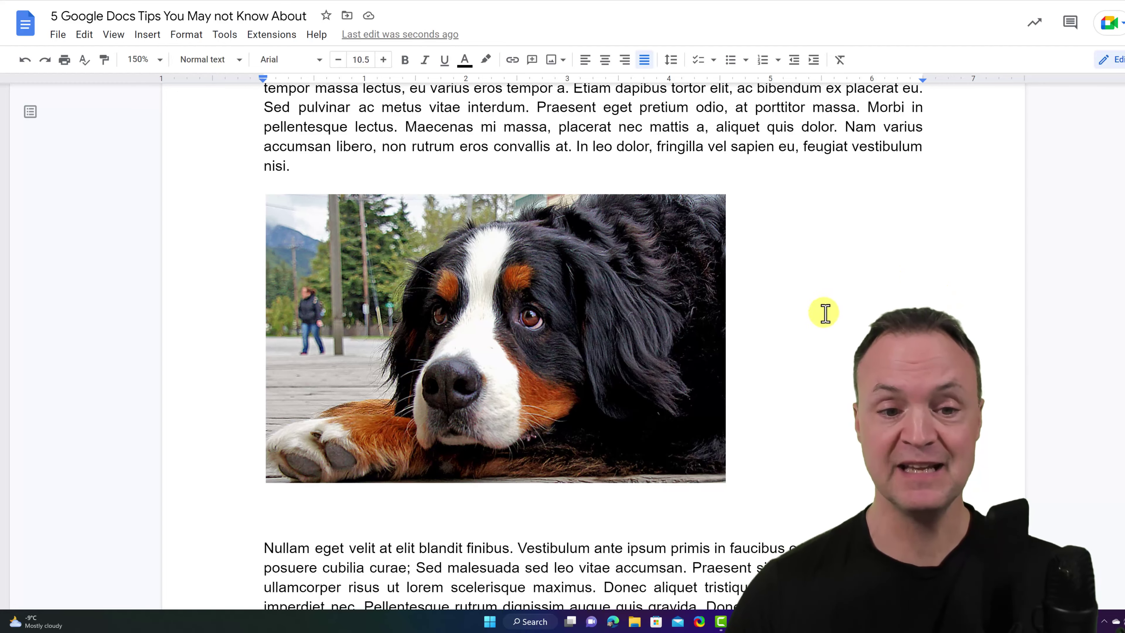
{"action": "scroll", "coordinate": [820, 319], "scroll_direction": "down", "scroll_amount": 20}
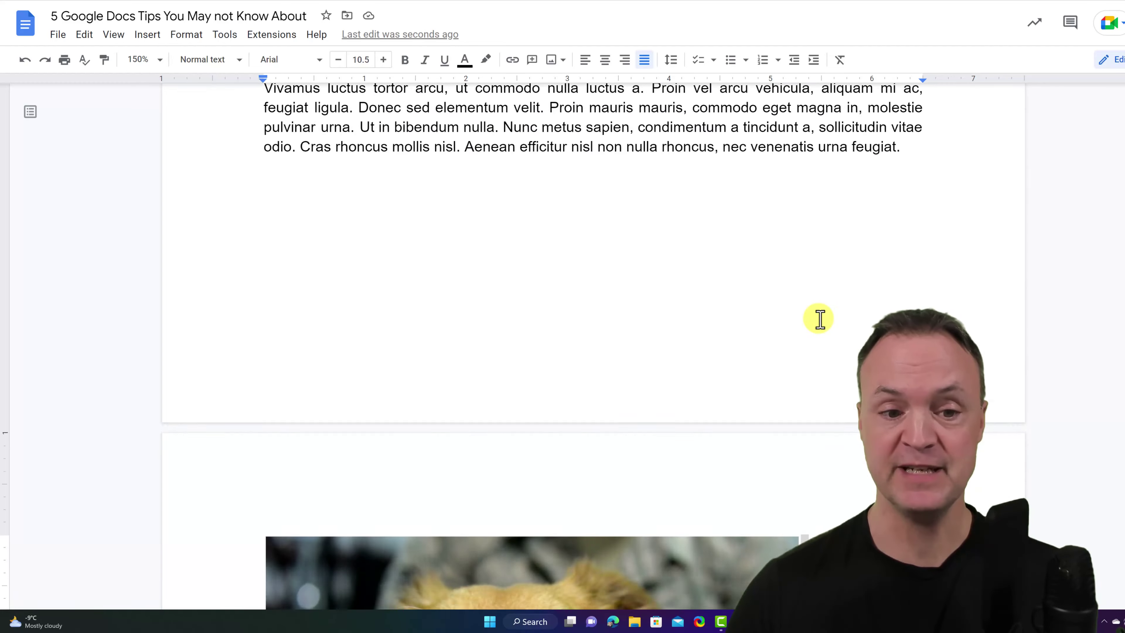
{"action": "scroll", "coordinate": [820, 318], "scroll_direction": "up", "scroll_amount": 10}
{"action": "scroll", "coordinate": [820, 318], "scroll_direction": "up", "scroll_amount": 20}
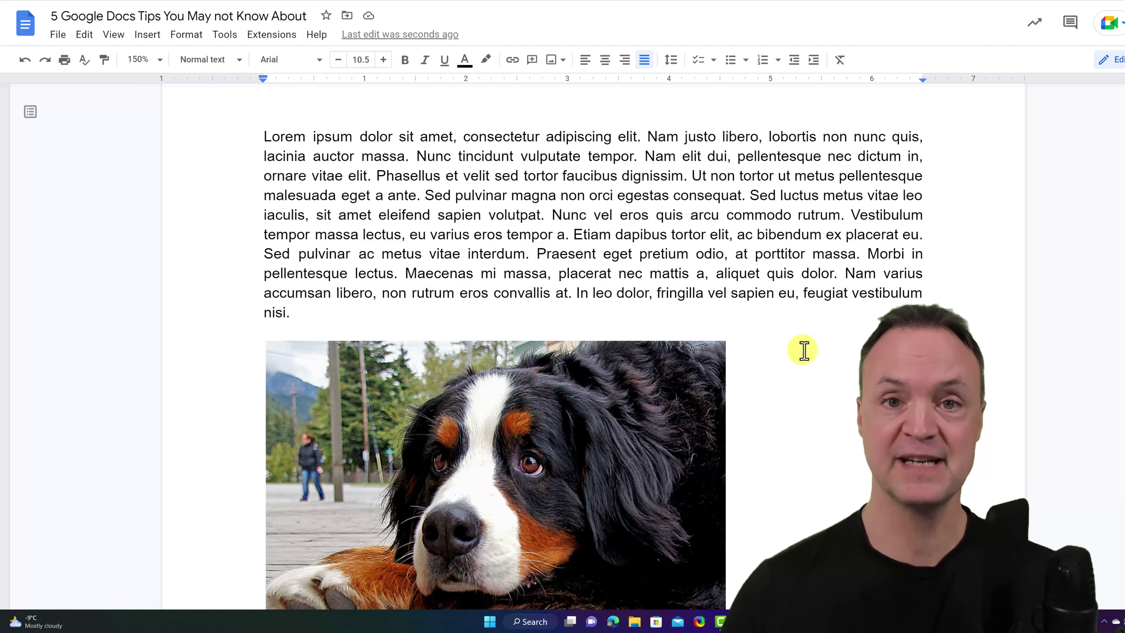
{"action": "scroll", "coordinate": [804, 350], "scroll_direction": "down", "scroll_amount": 2}
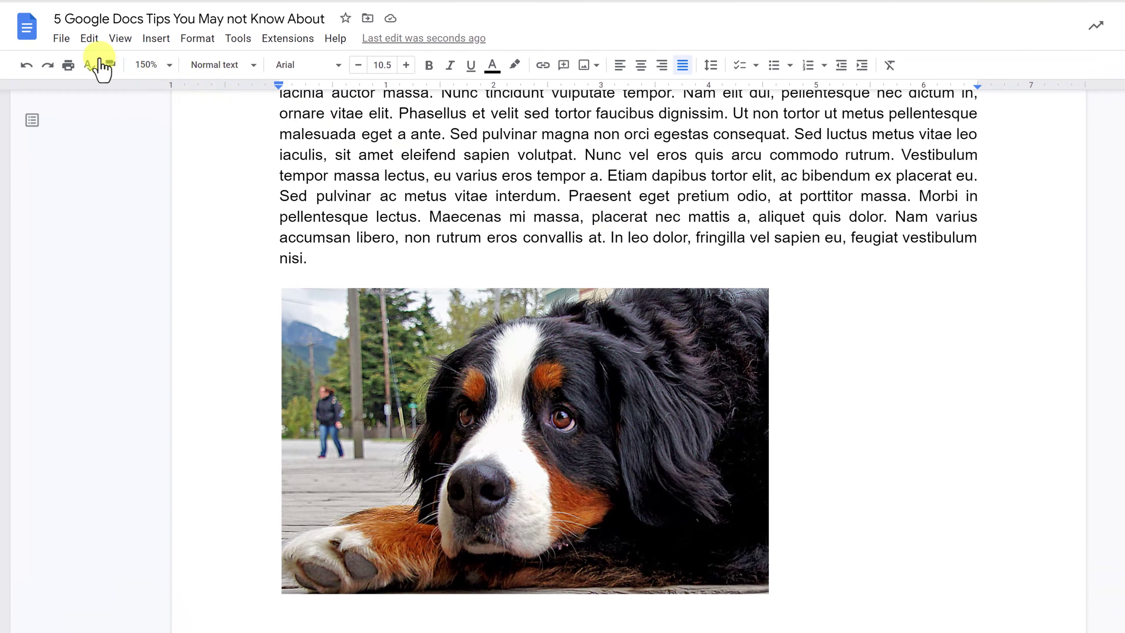
{"action": "left_click", "coordinate": [62, 39]}
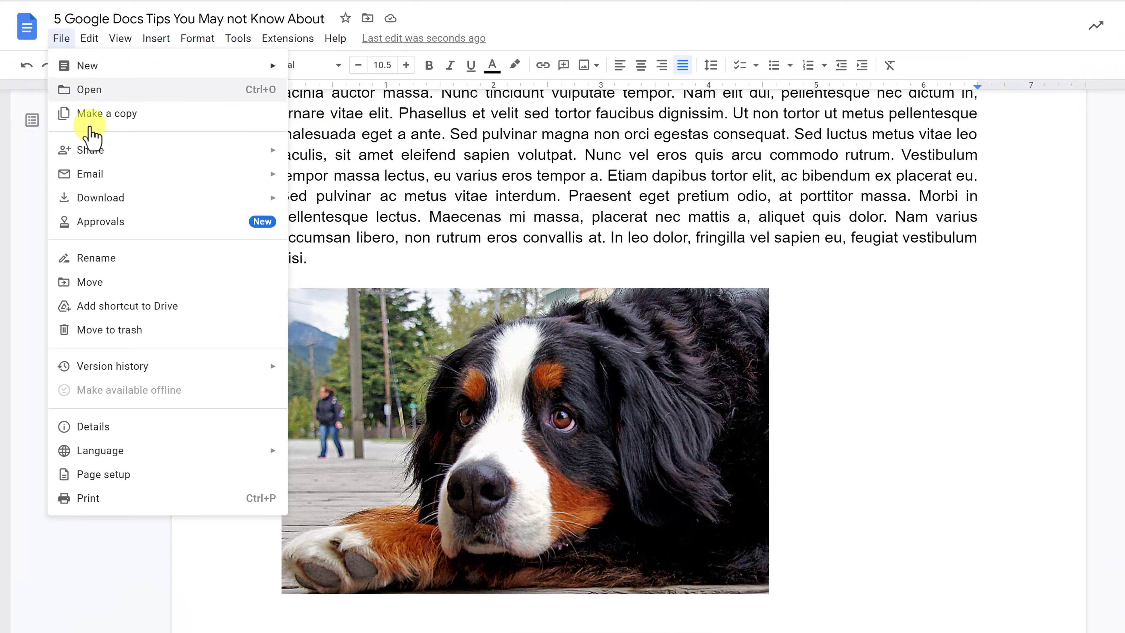
{"action": "mouse_move", "coordinate": [149, 206]}
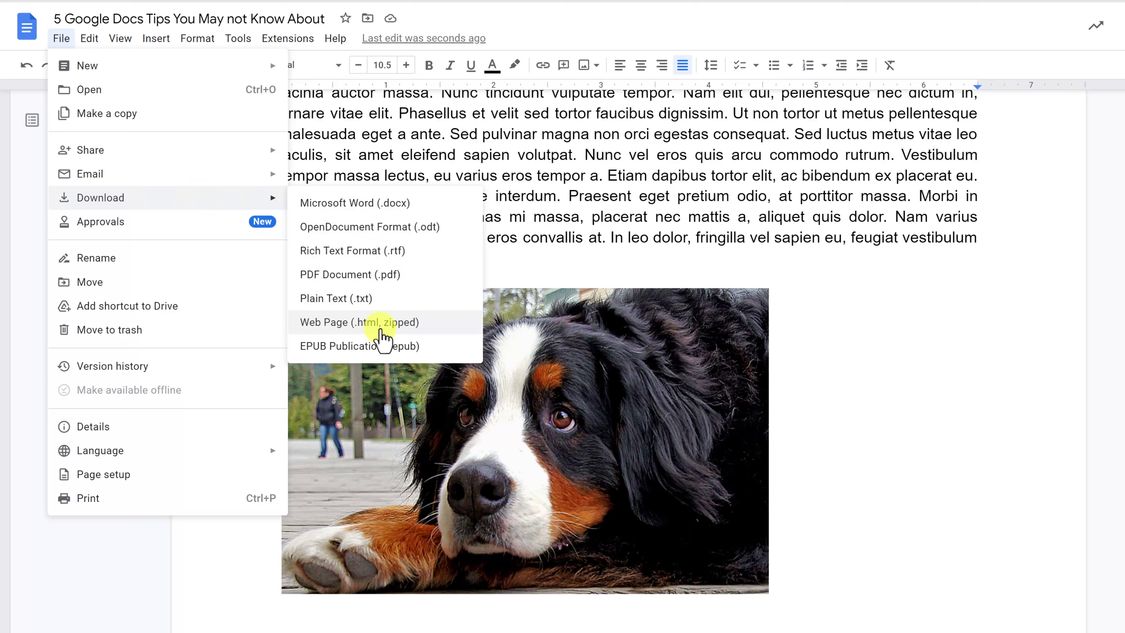
{"action": "left_click", "coordinate": [380, 330]}
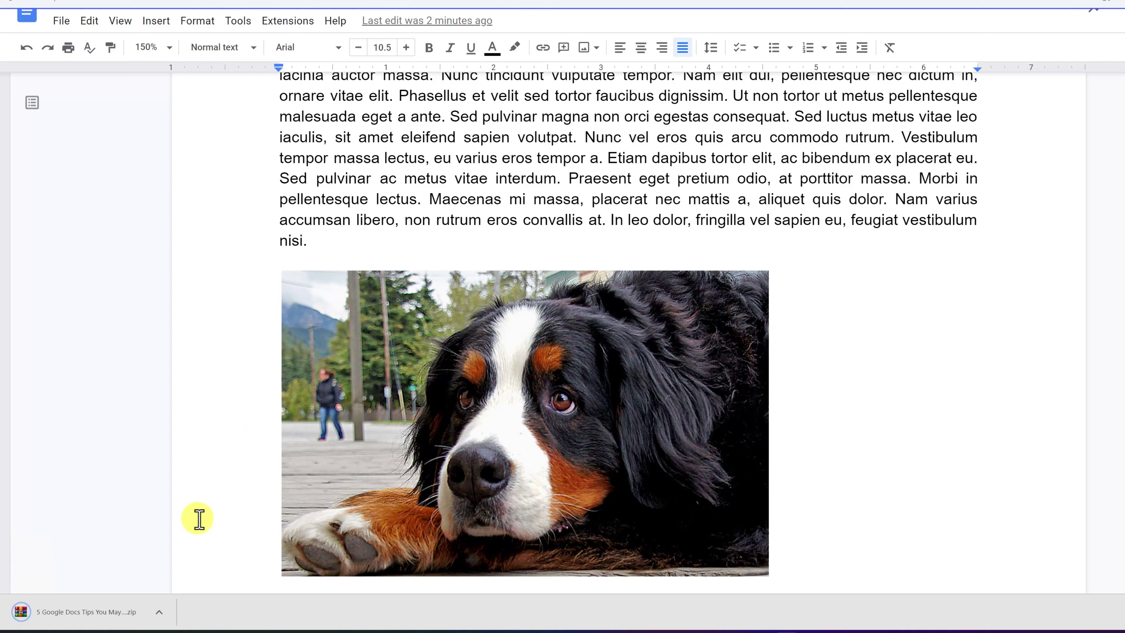
{"action": "left_click", "coordinate": [160, 614]}
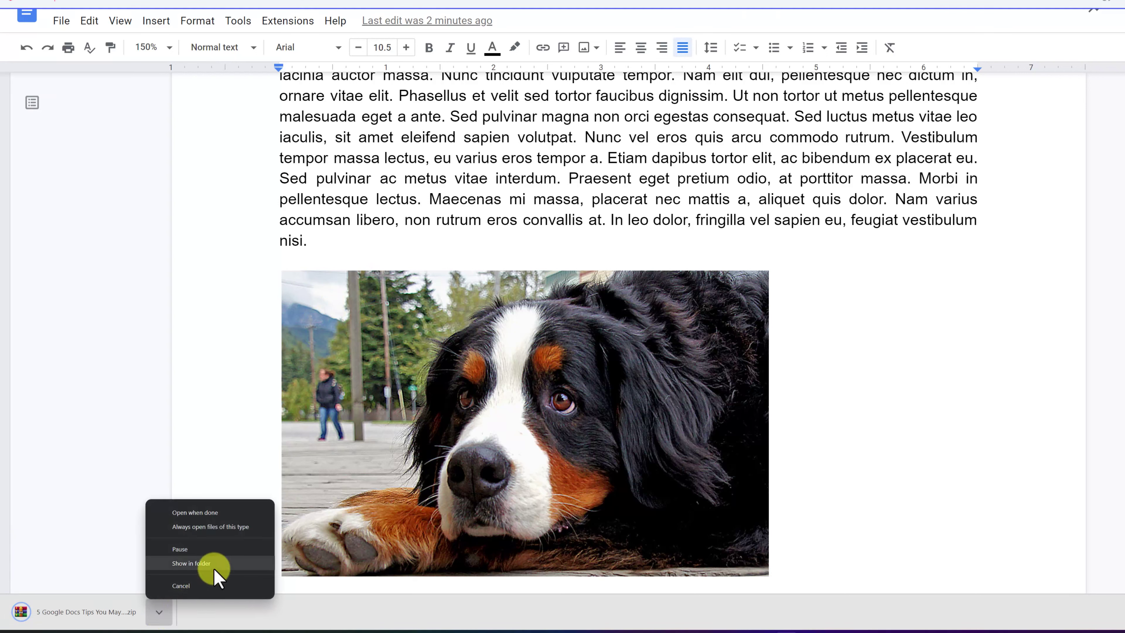
{"action": "left_click", "coordinate": [223, 514]}
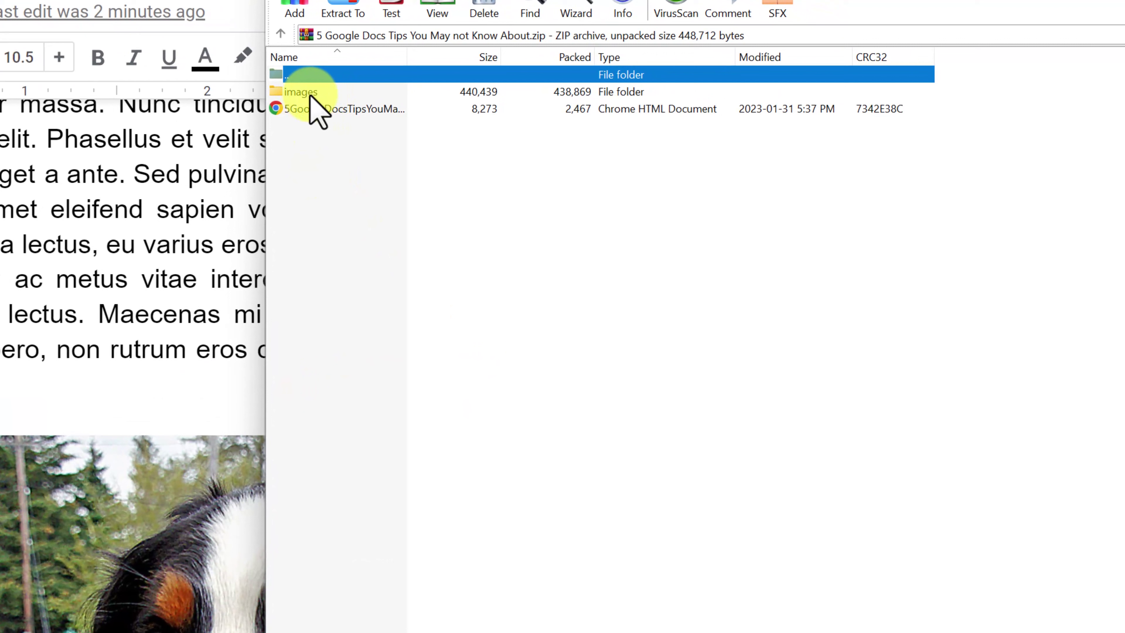
Open the archive's images folder, preview image1.jpg, then close the viewer
{"action": "double_click", "coordinate": [306, 92]}
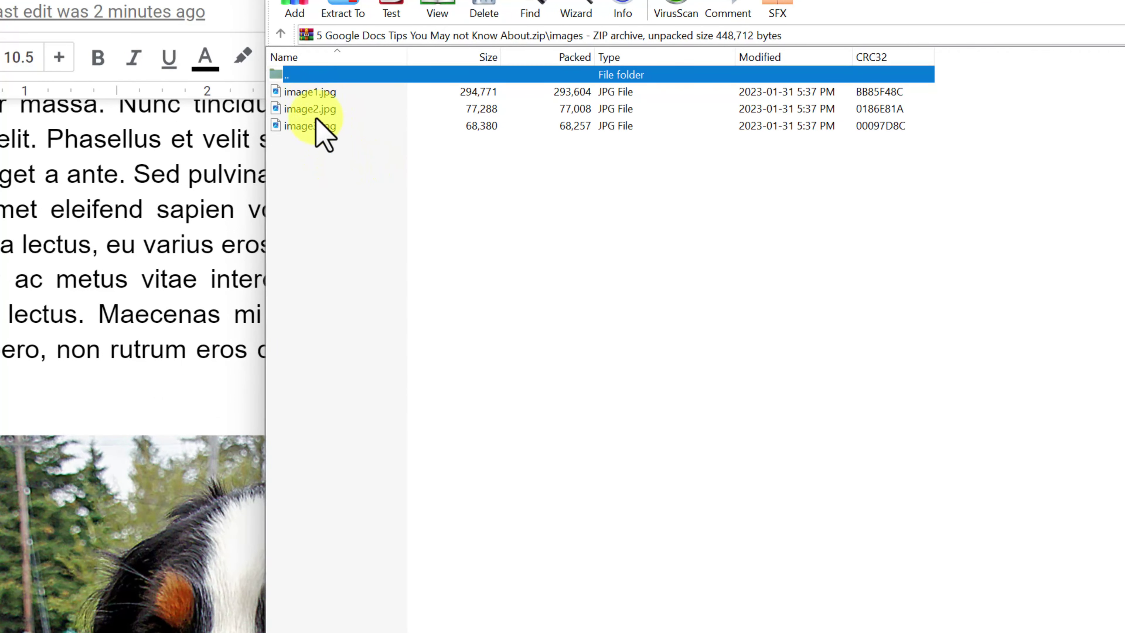
{"action": "left_click", "coordinate": [315, 94]}
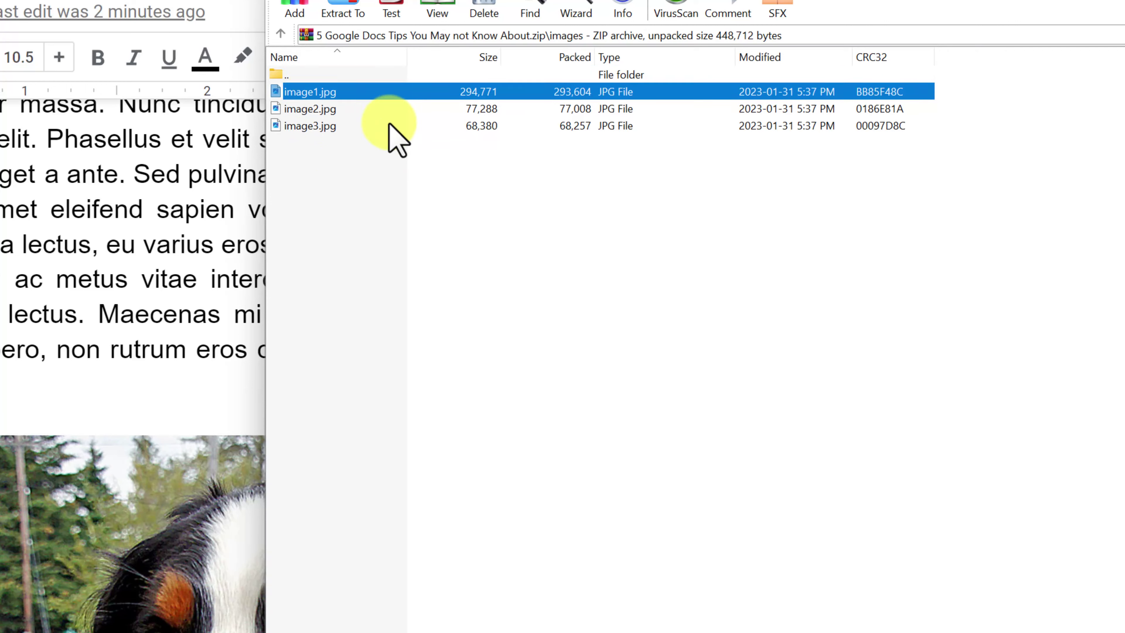
{"action": "double_click", "coordinate": [315, 94]}
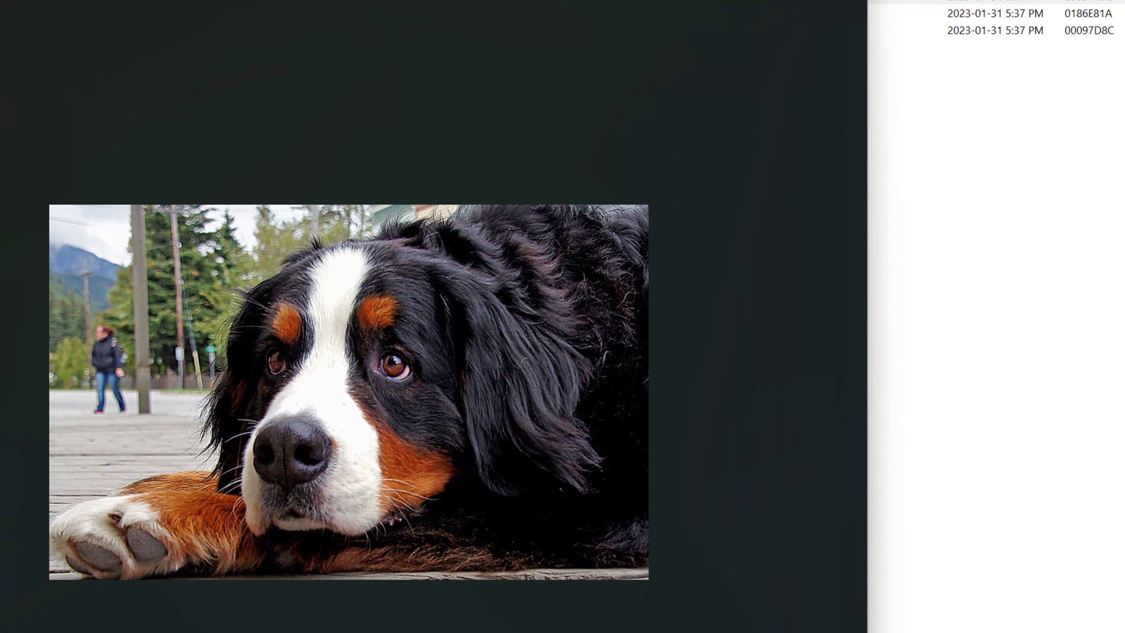
{"action": "key", "text": "Escape"}
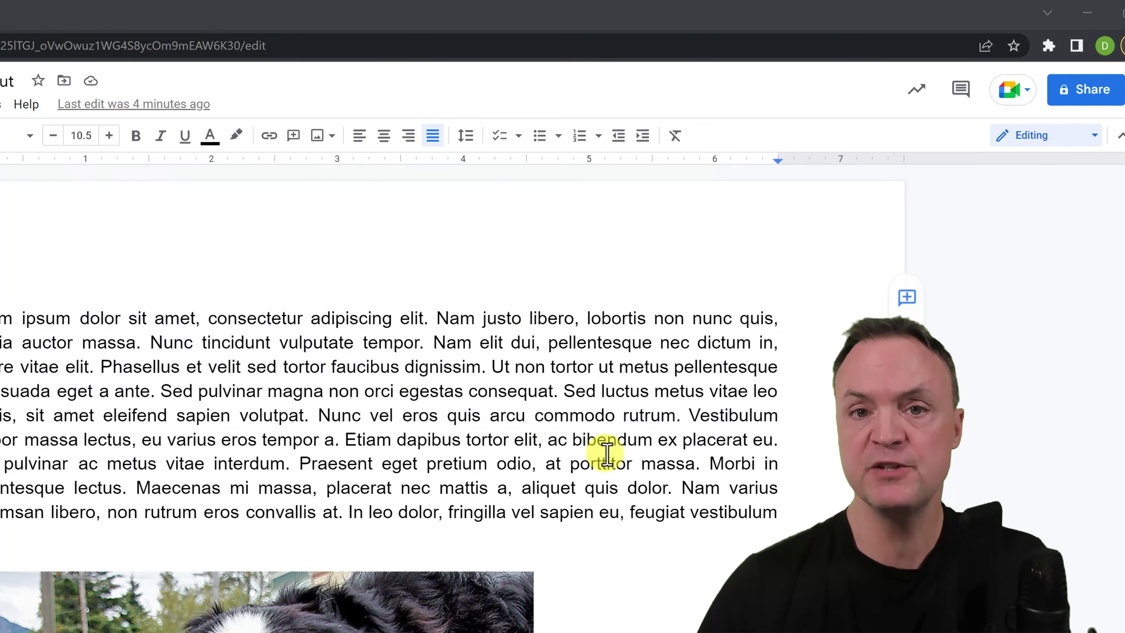
Change the document's general access from Restricted to Anyone with the link (viewer)
{"action": "left_click", "coordinate": [1066, 101]}
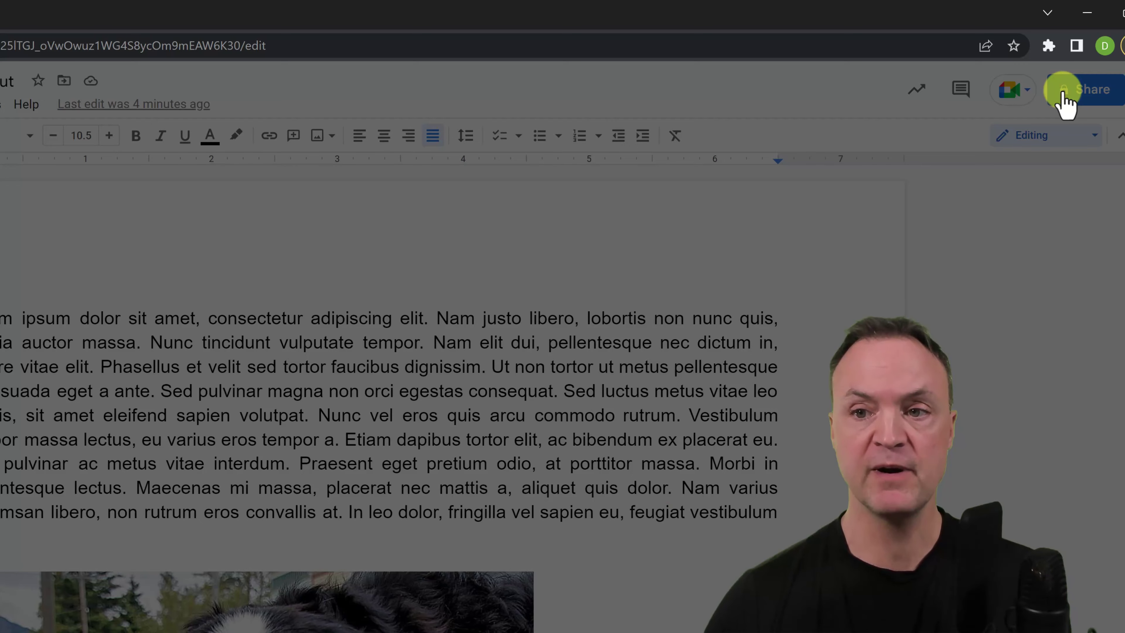
{"action": "left_click", "coordinate": [310, 541]}
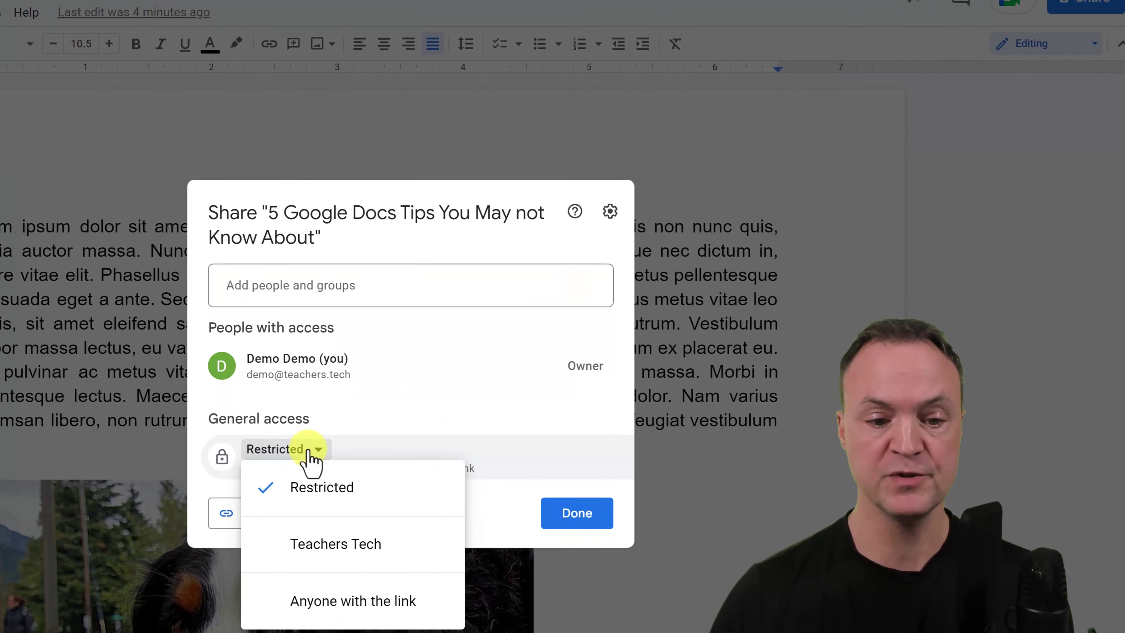
{"action": "left_click", "coordinate": [376, 601]}
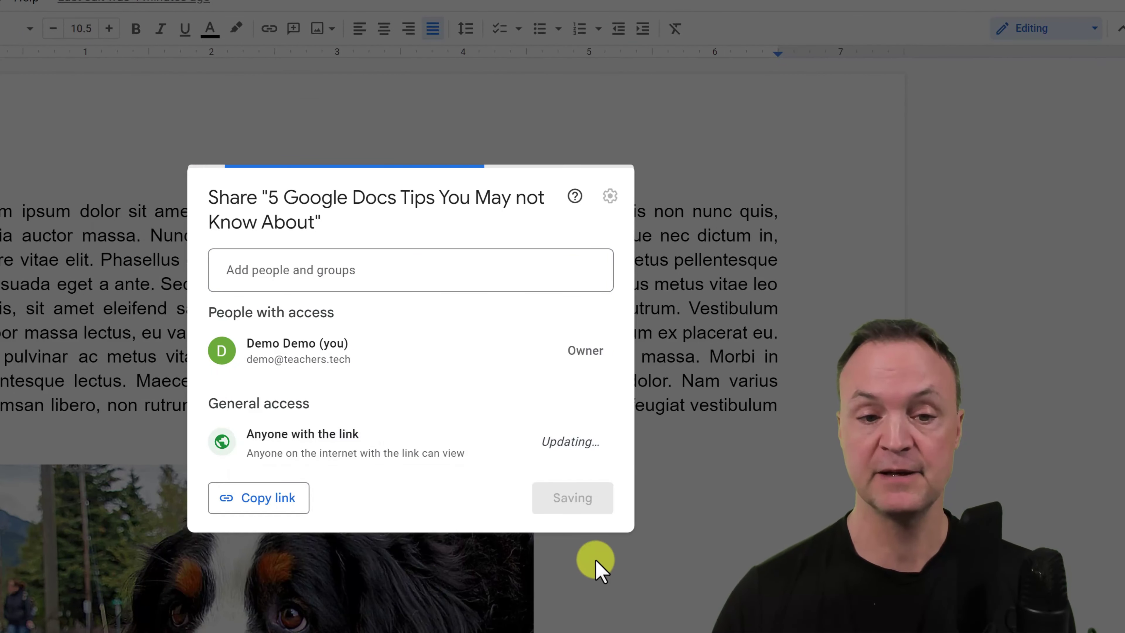
{"action": "left_click", "coordinate": [591, 508]}
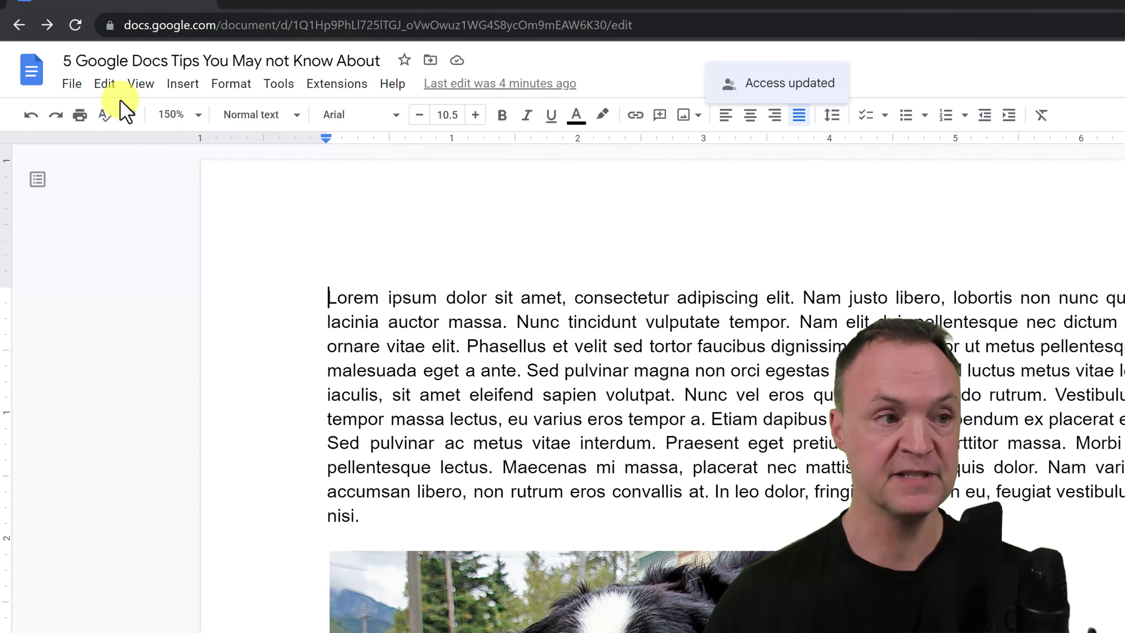
Replace 'edit' with 'copy' at the end of the document URL and copy the link
{"action": "left_click", "coordinate": [71, 83]}
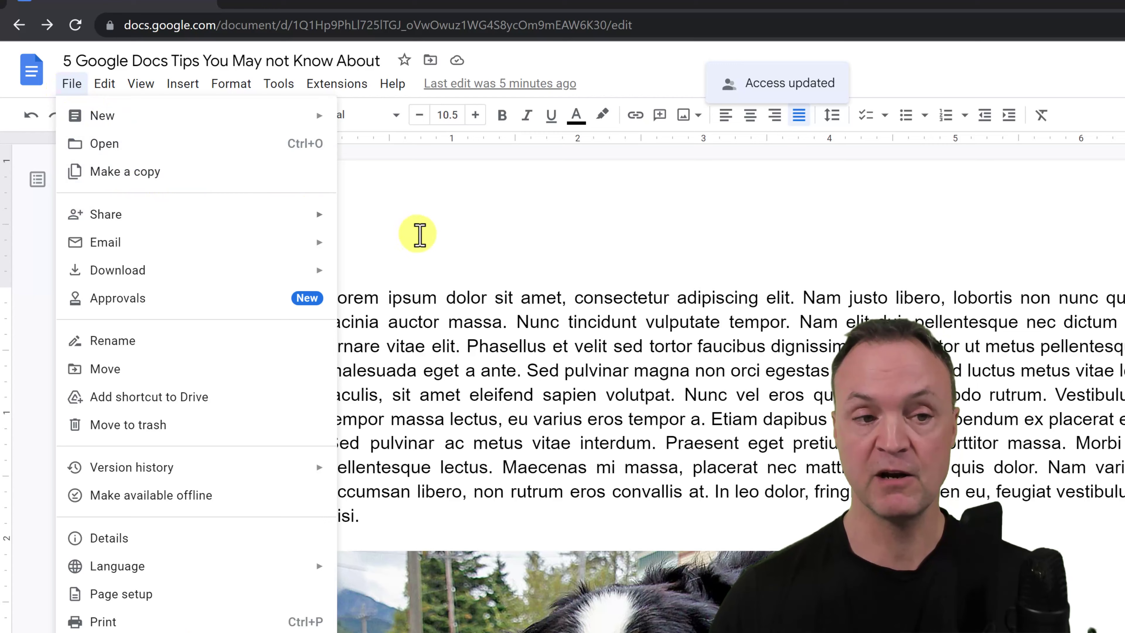
{"action": "left_click", "coordinate": [418, 234]}
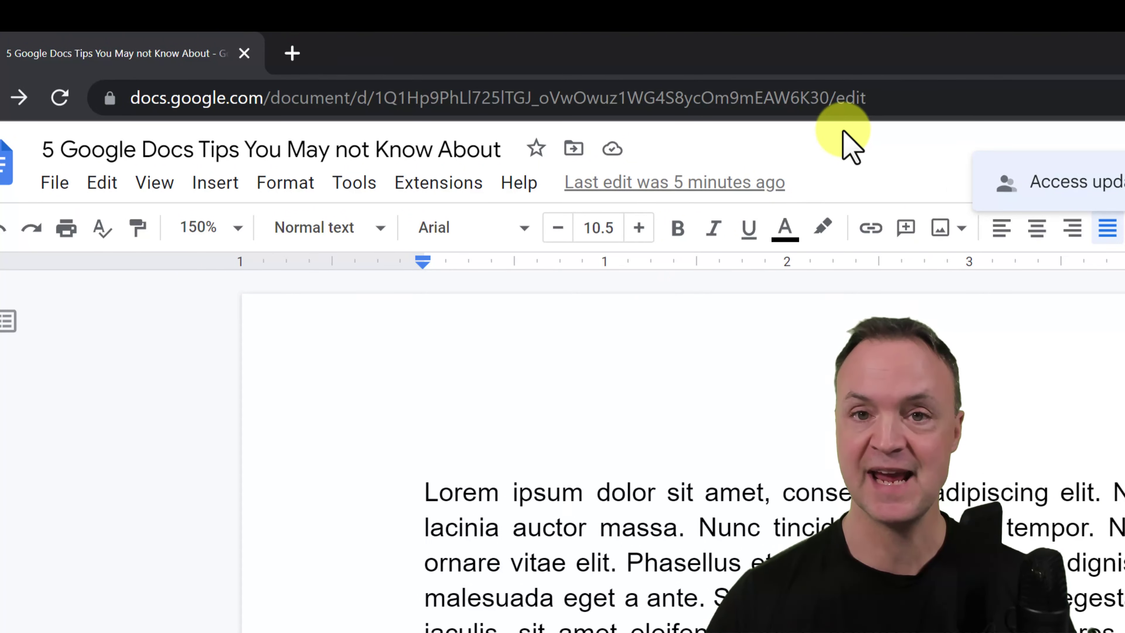
{"action": "left_click_drag", "start_coordinate": [836, 99], "coordinate": [897, 99]}
{"action": "type", "text": "c"}
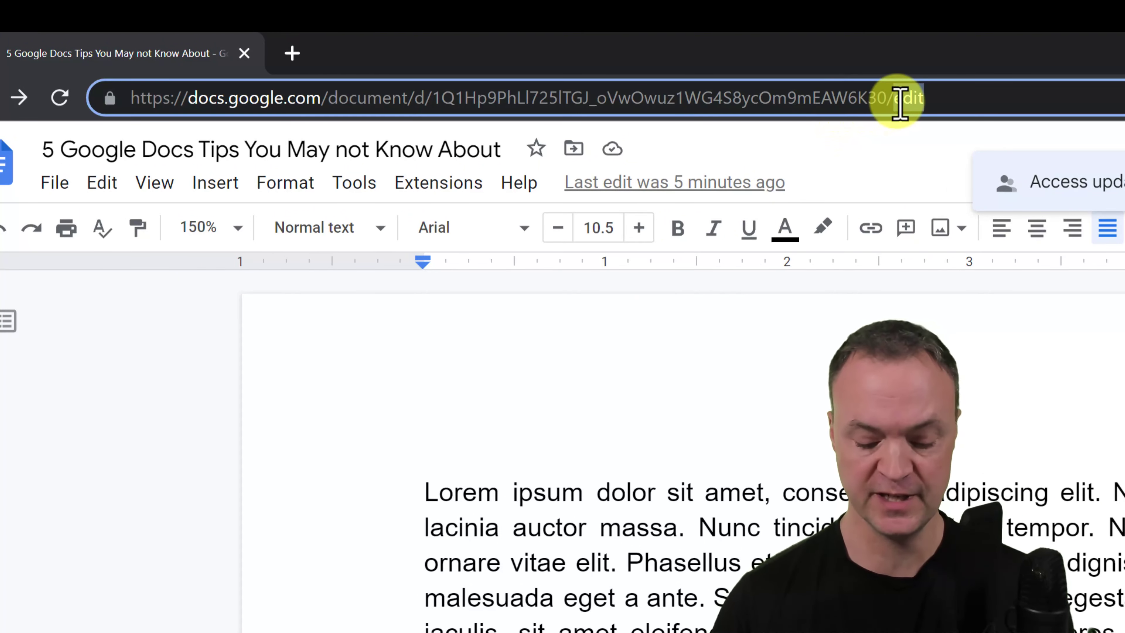
{"action": "type", "text": "opy"}
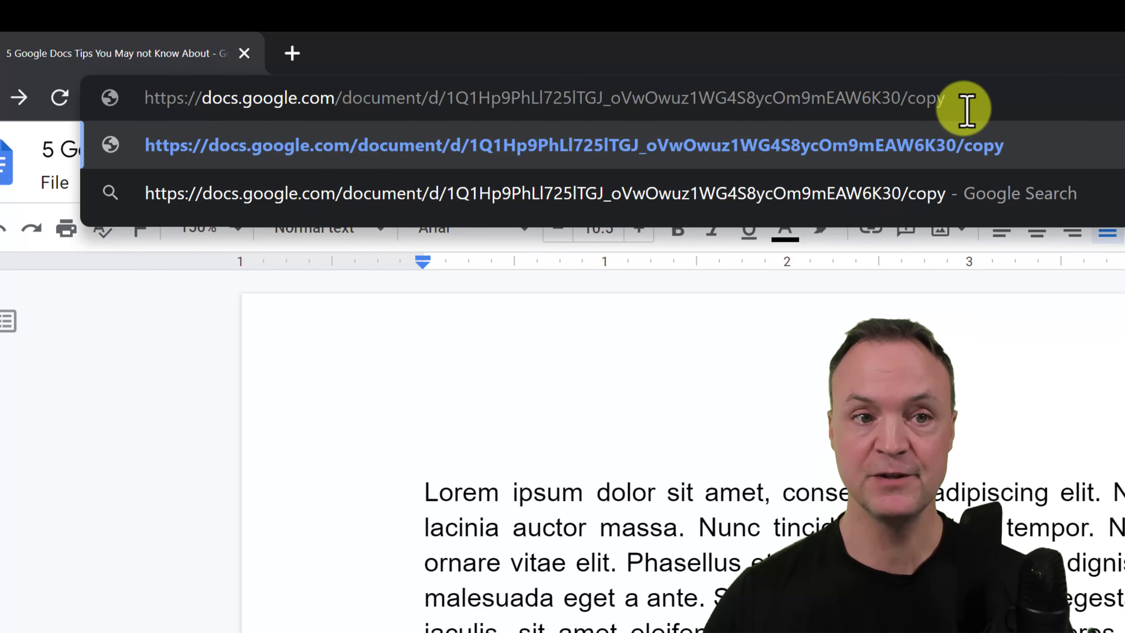
{"action": "left_click_drag", "start_coordinate": [957, 103], "coordinate": [132, 99]}
{"action": "key", "text": "ctrl+c"}
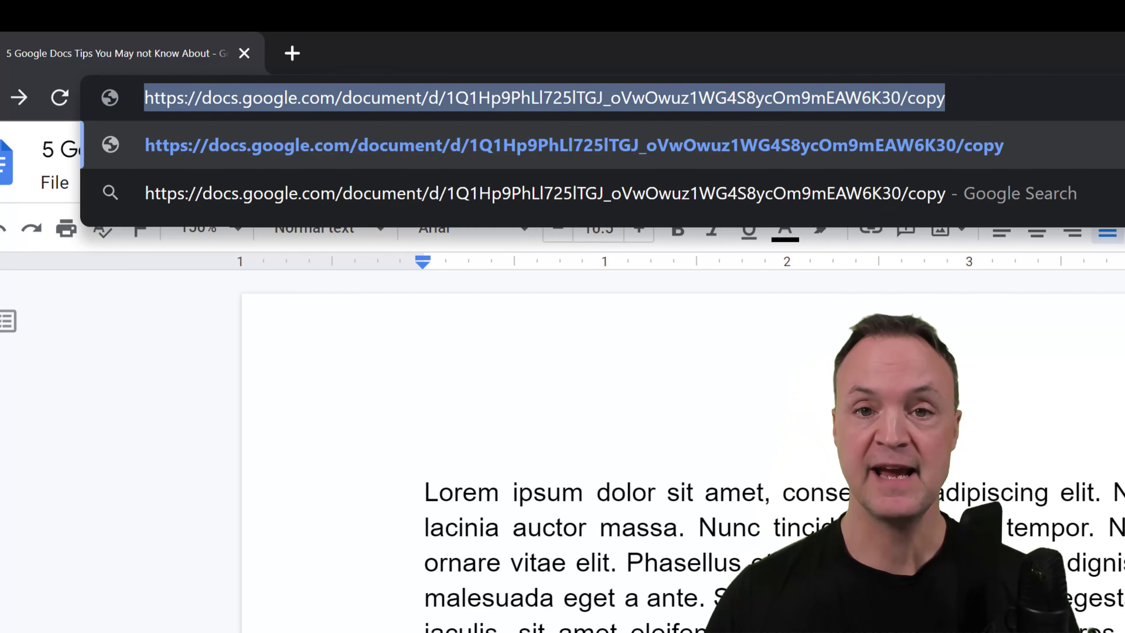
{"action": "key", "text": "Escape"}
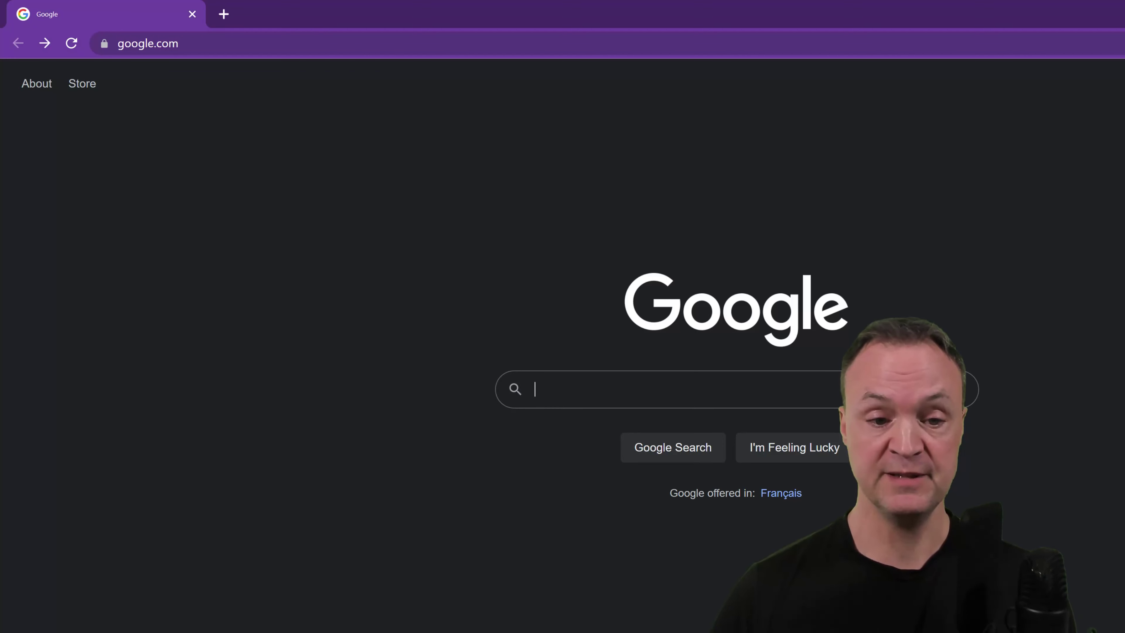
{"action": "left_click", "coordinate": [232, 43]}
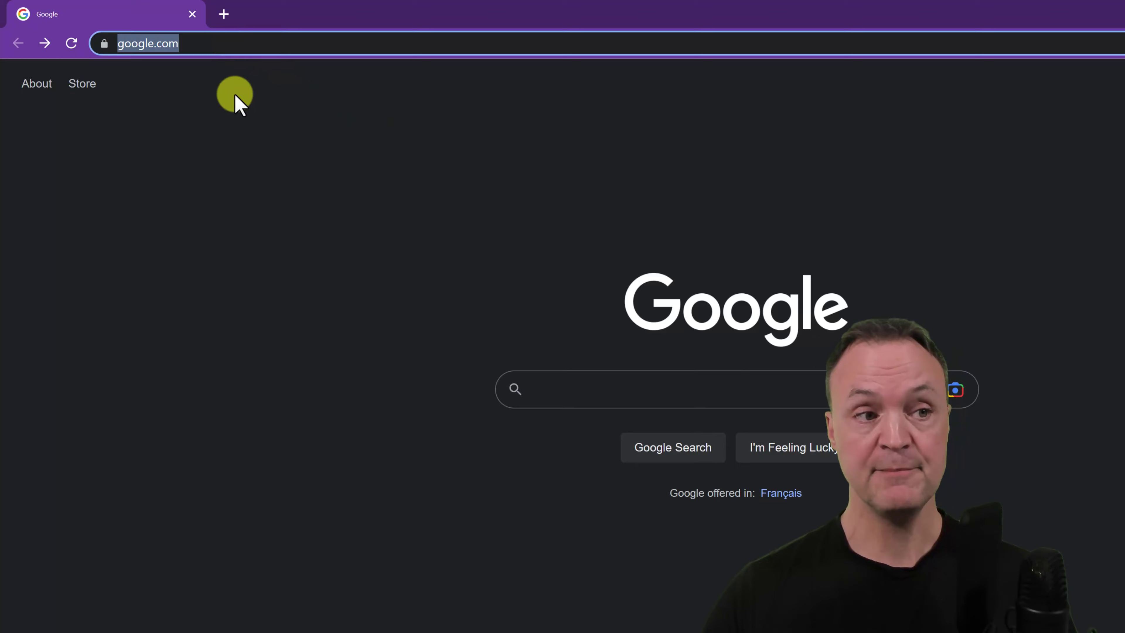
{"action": "key", "text": "ctrl+v"}
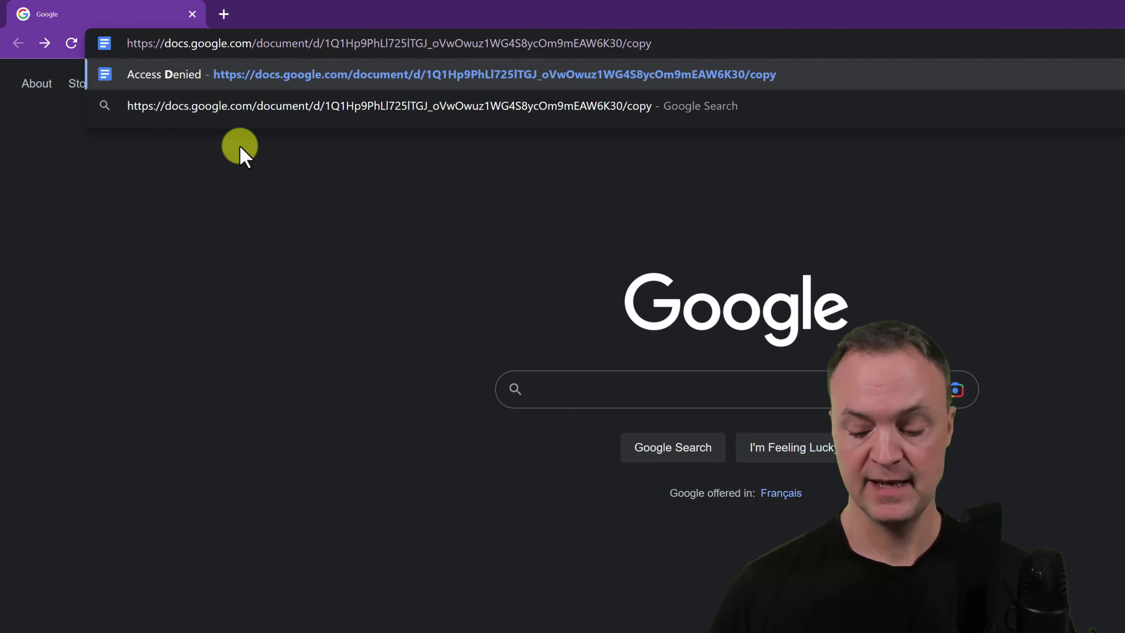
{"action": "key", "text": "Return"}
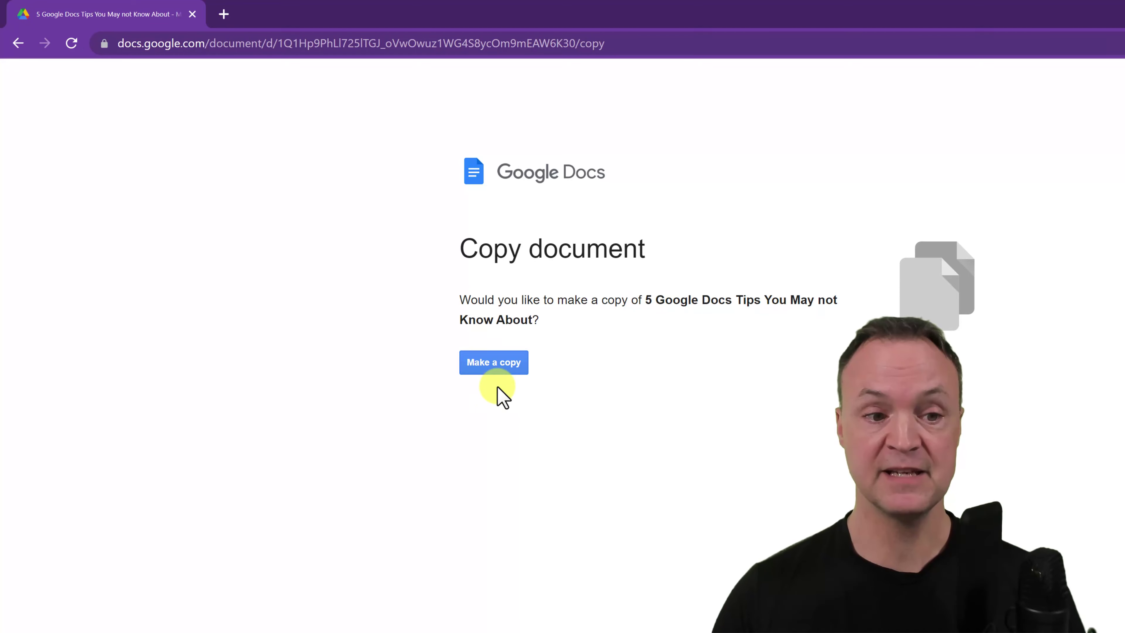
{"action": "left_click", "coordinate": [511, 365]}
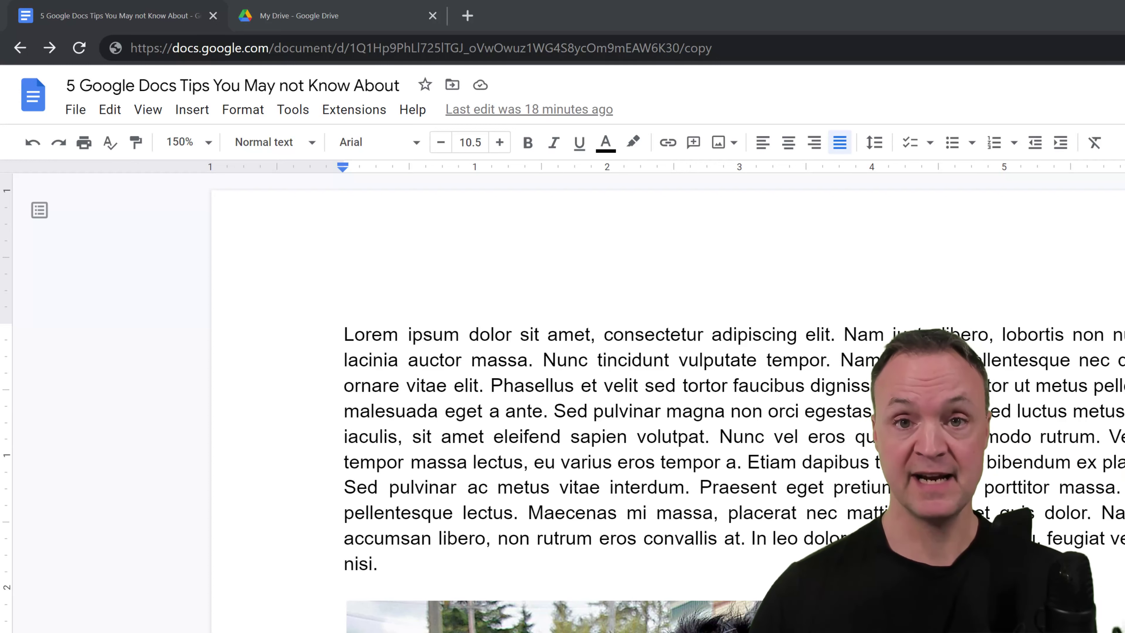
In My Drive, preview the Yellow Atom PDF, then choose Open with > Google Docs for it
{"action": "left_click", "coordinate": [341, 18]}
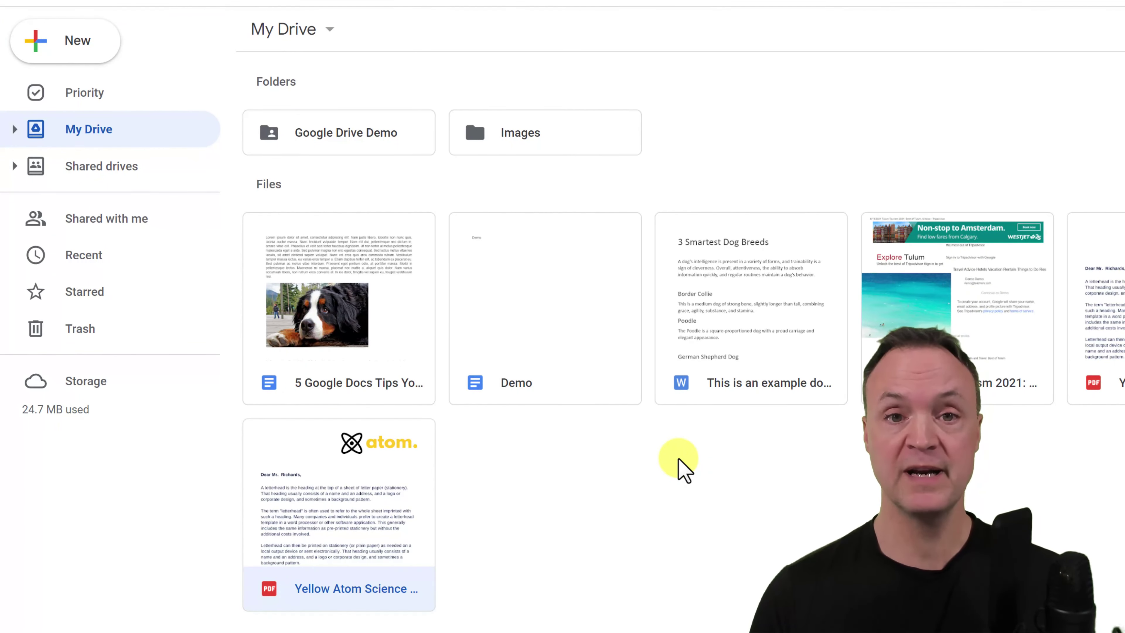
{"action": "double_click", "coordinate": [375, 489]}
{"action": "left_click", "coordinate": [395, 474]}
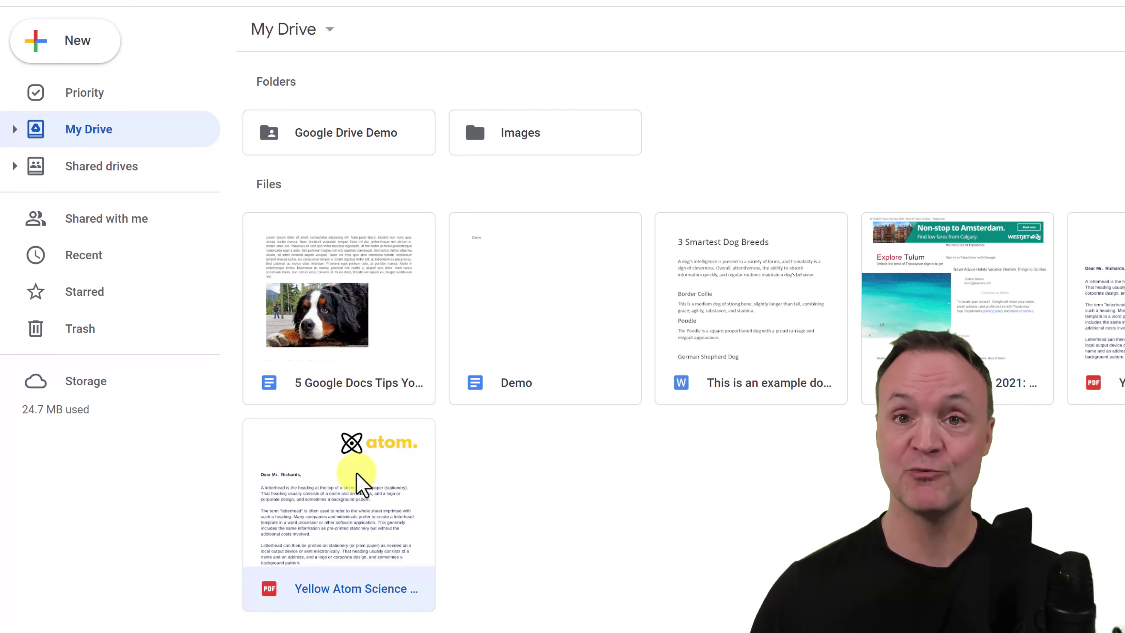
{"action": "right_click", "coordinate": [361, 483]}
{"action": "mouse_move", "coordinate": [504, 287]}
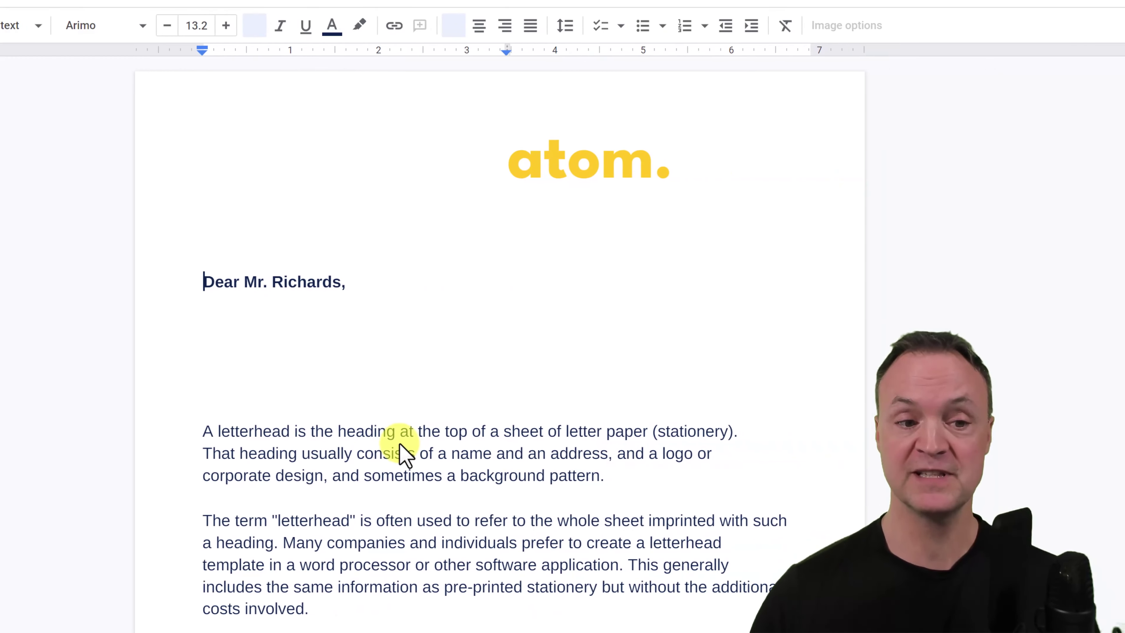
Scroll through the Yellow Atom letter converted to Google Docs
{"action": "scroll", "coordinate": [385, 474], "scroll_direction": "down", "scroll_amount": 8}
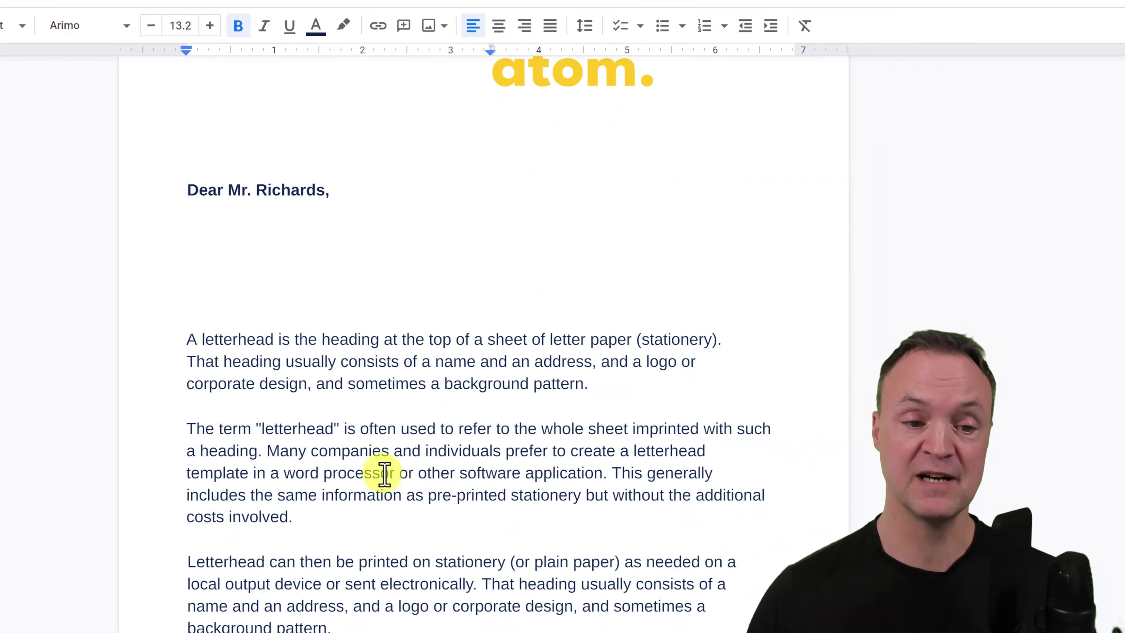
{"action": "scroll", "coordinate": [381, 474], "scroll_direction": "up", "scroll_amount": 8}
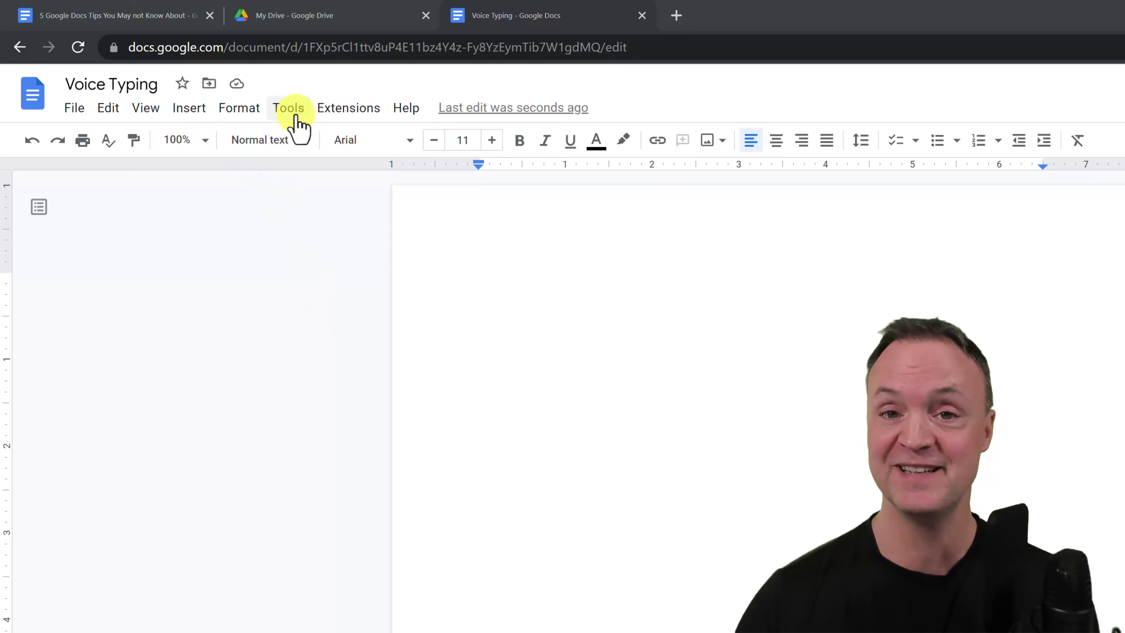
Turn on voice typing, move the mic widget aside, check English (US), and start dictating
{"action": "left_click", "coordinate": [290, 108]}
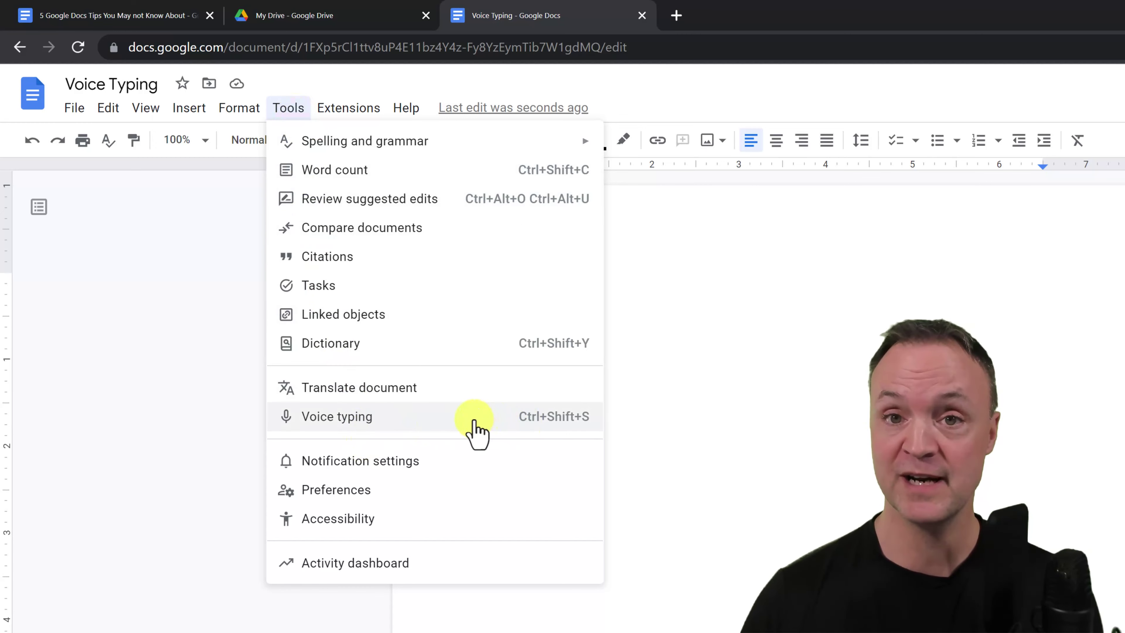
{"action": "left_click", "coordinate": [466, 419]}
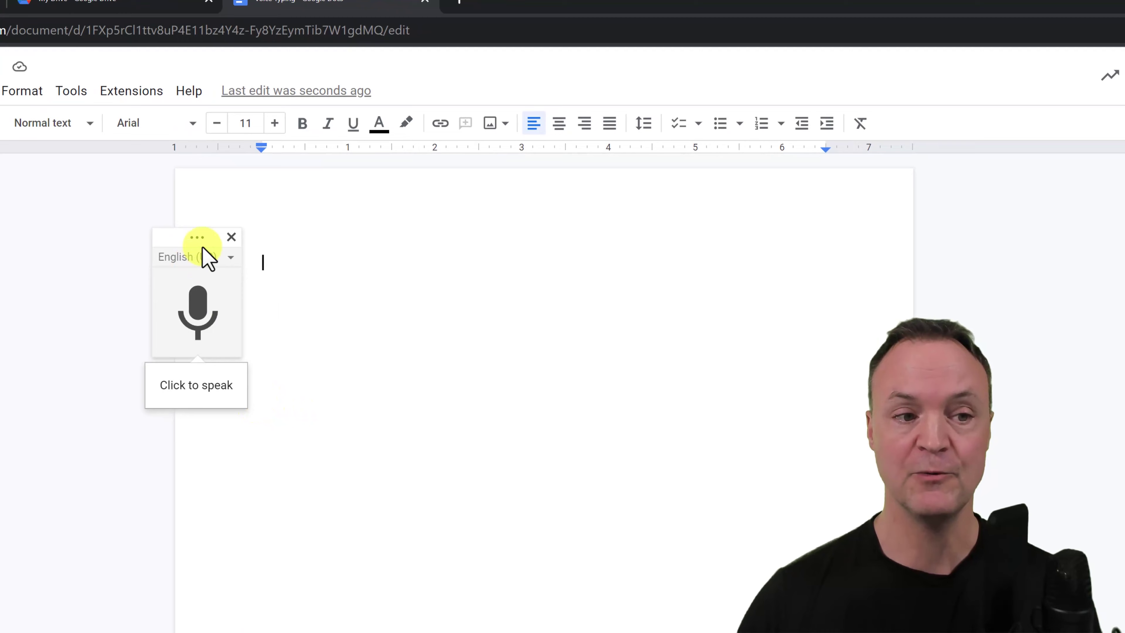
{"action": "left_click_drag", "start_coordinate": [222, 244], "coordinate": [159, 266]}
{"action": "left_click", "coordinate": [250, 315]}
{"action": "left_click", "coordinate": [251, 315]}
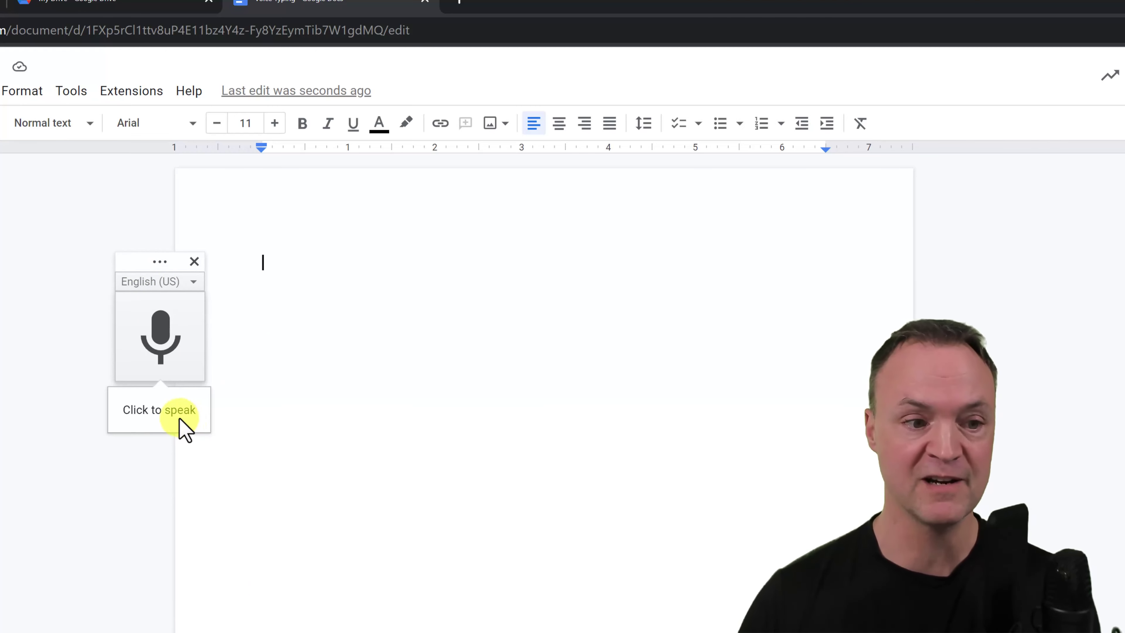
{"action": "left_click", "coordinate": [183, 427]}
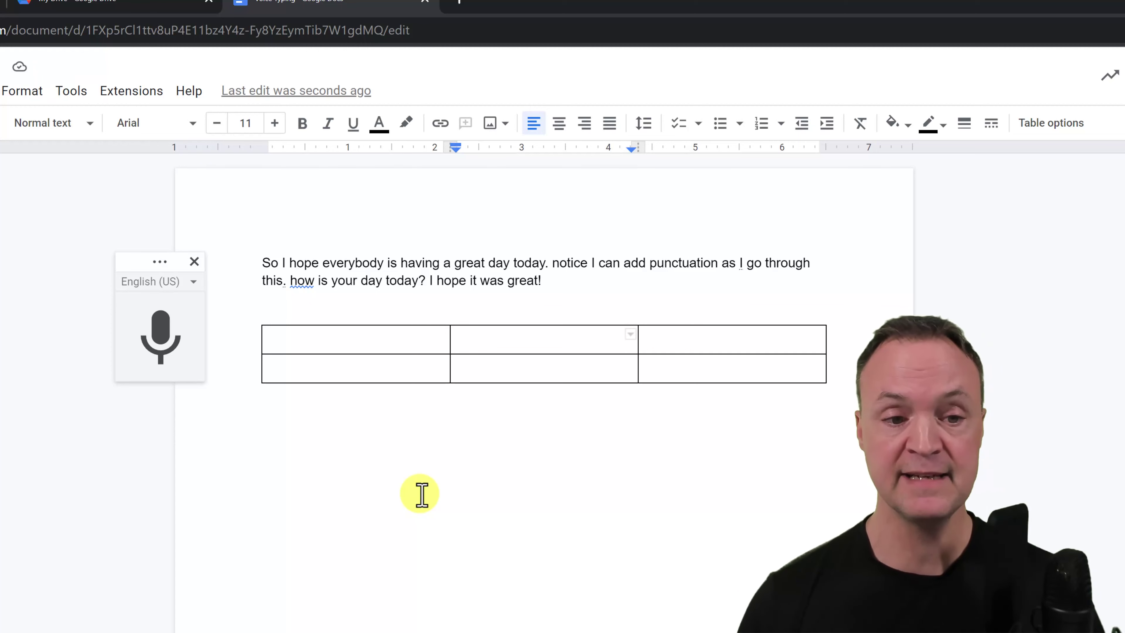
Place the cursor on the empty line below the new 3x2 table
{"action": "left_click", "coordinate": [282, 425]}
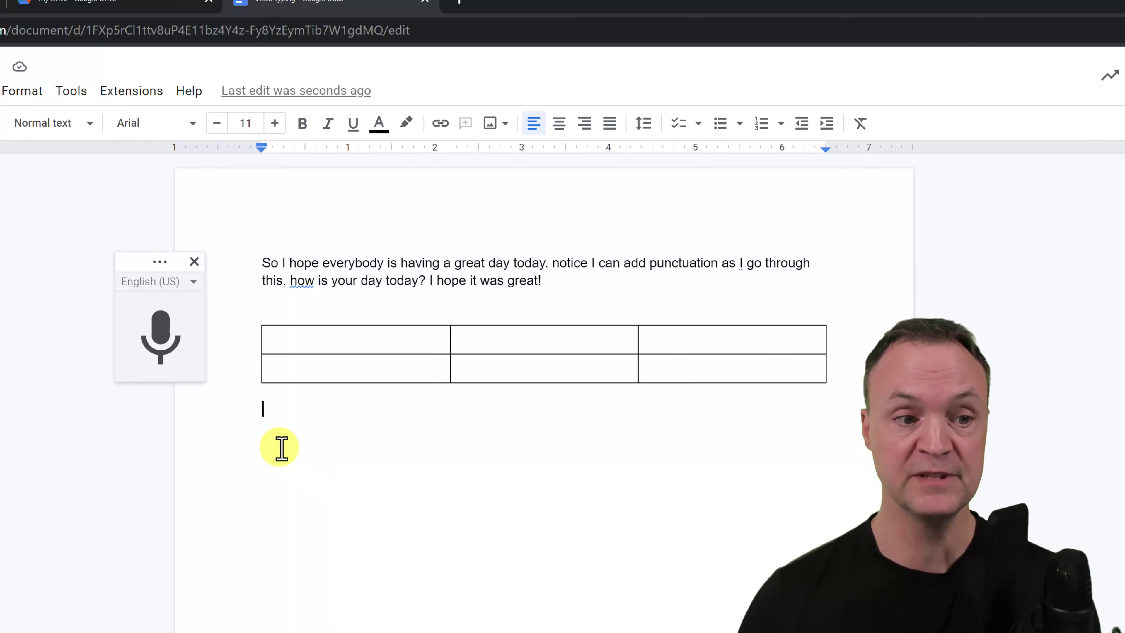
Dictate the Bold command with 'how are you today how are you', then click into that line
{"action": "left_click", "coordinate": [169, 348]}
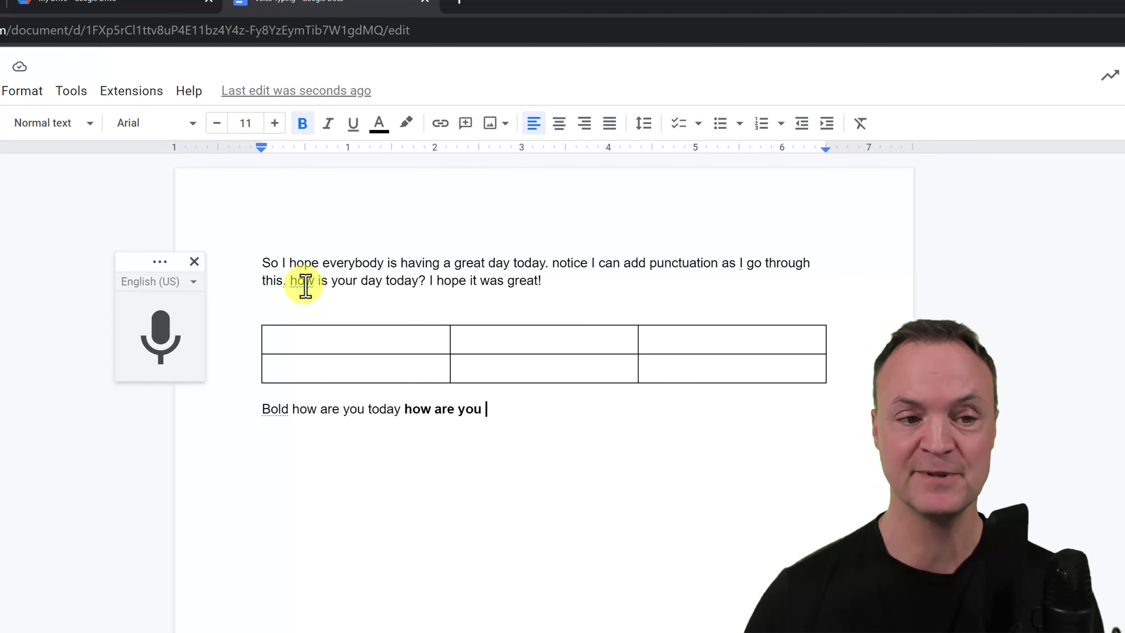
{"action": "left_click", "coordinate": [389, 493]}
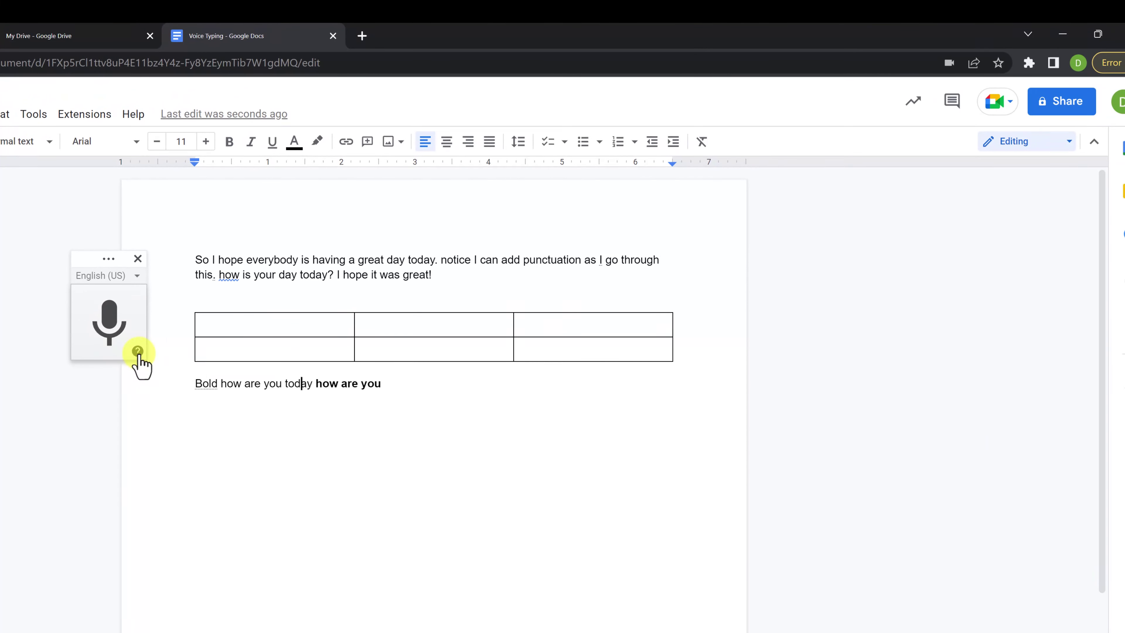
Open voice-typing Help, move its panel over the document, and expand Type with your voice
{"action": "left_click", "coordinate": [138, 353]}
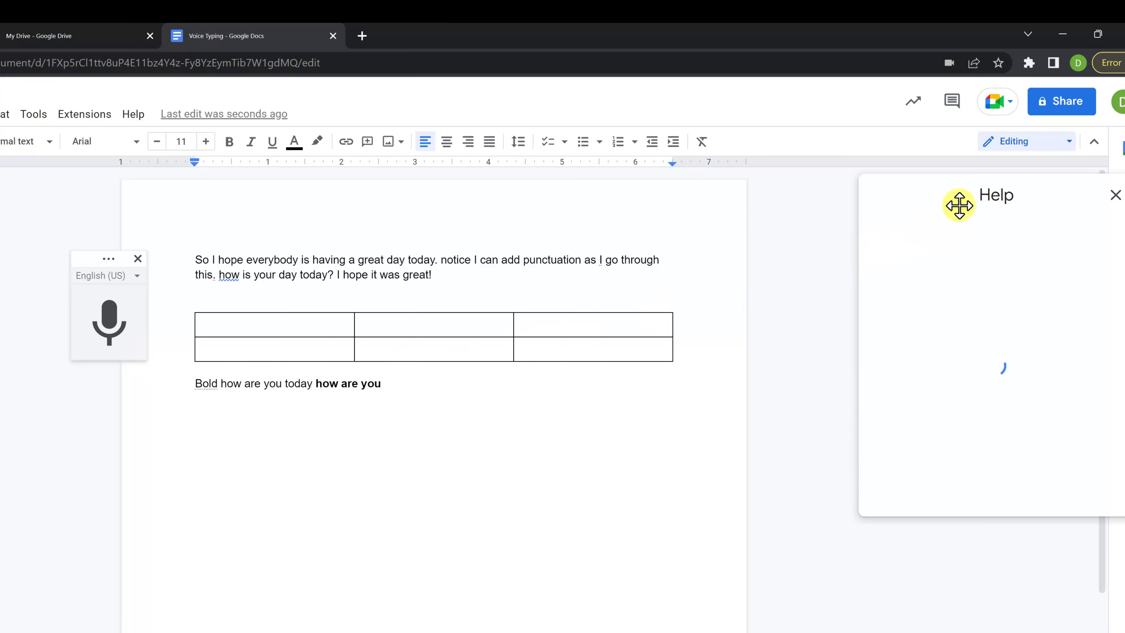
{"action": "left_click_drag", "start_coordinate": [957, 206], "coordinate": [465, 183]}
{"action": "scroll", "coordinate": [520, 416], "scroll_direction": "down", "scroll_amount": 8}
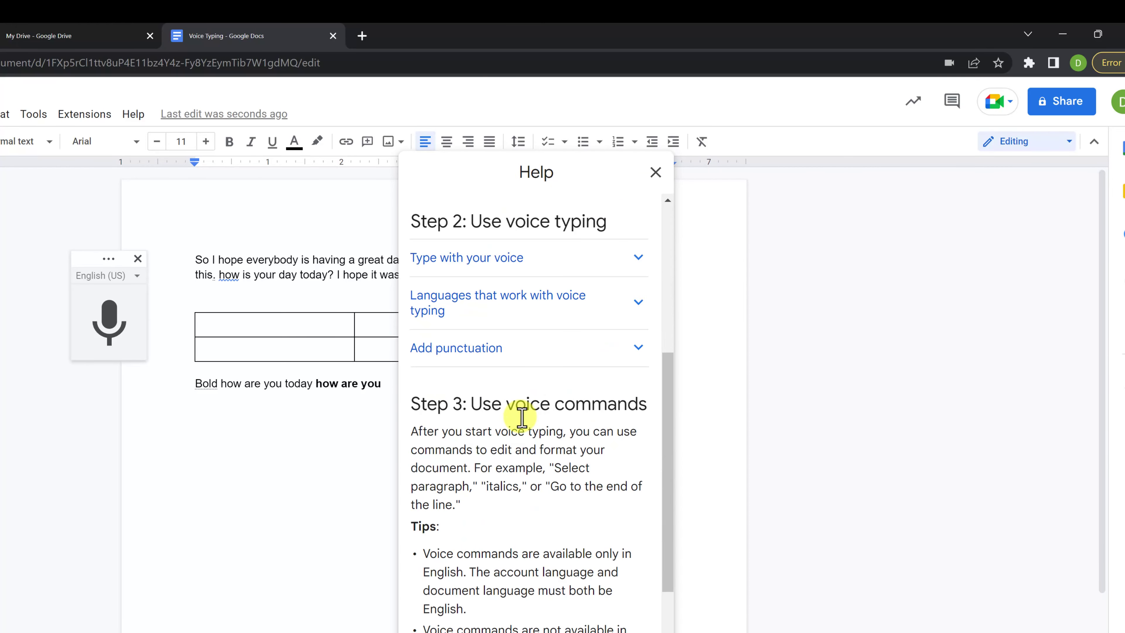
{"action": "left_click", "coordinate": [565, 261]}
{"action": "scroll", "coordinate": [527, 372], "scroll_direction": "down", "scroll_amount": 5}
{"action": "scroll", "coordinate": [523, 387], "scroll_direction": "down", "scroll_amount": 10}
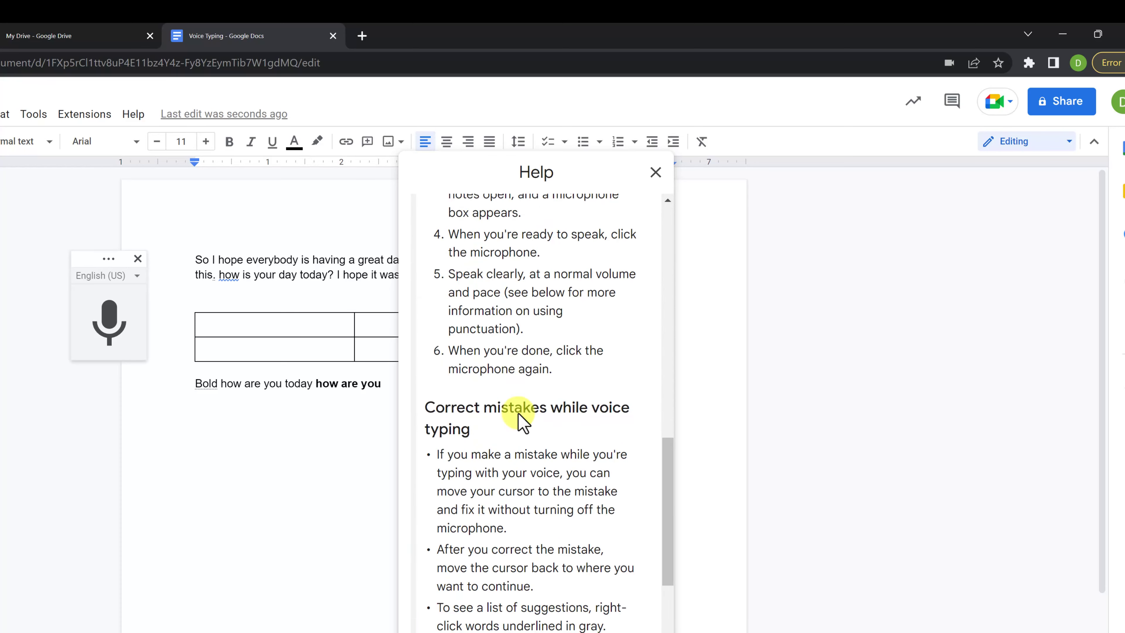
{"action": "scroll", "coordinate": [519, 430], "scroll_direction": "down", "scroll_amount": 5}
{"action": "scroll", "coordinate": [530, 410], "scroll_direction": "up", "scroll_amount": 7}
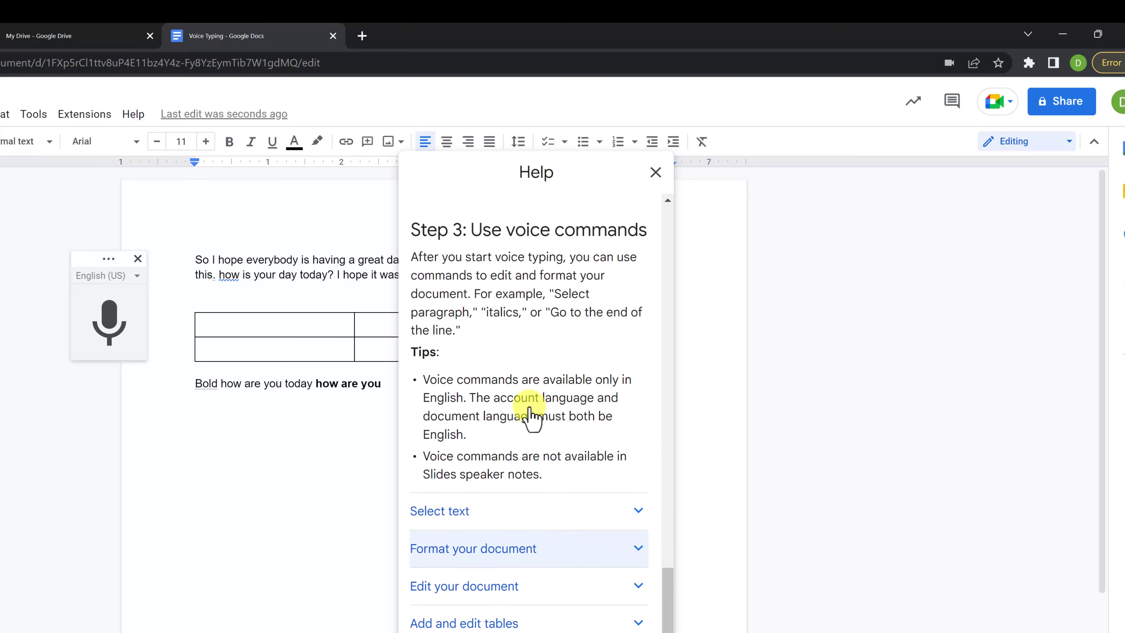
{"action": "scroll", "coordinate": [529, 403], "scroll_direction": "down", "scroll_amount": 10}
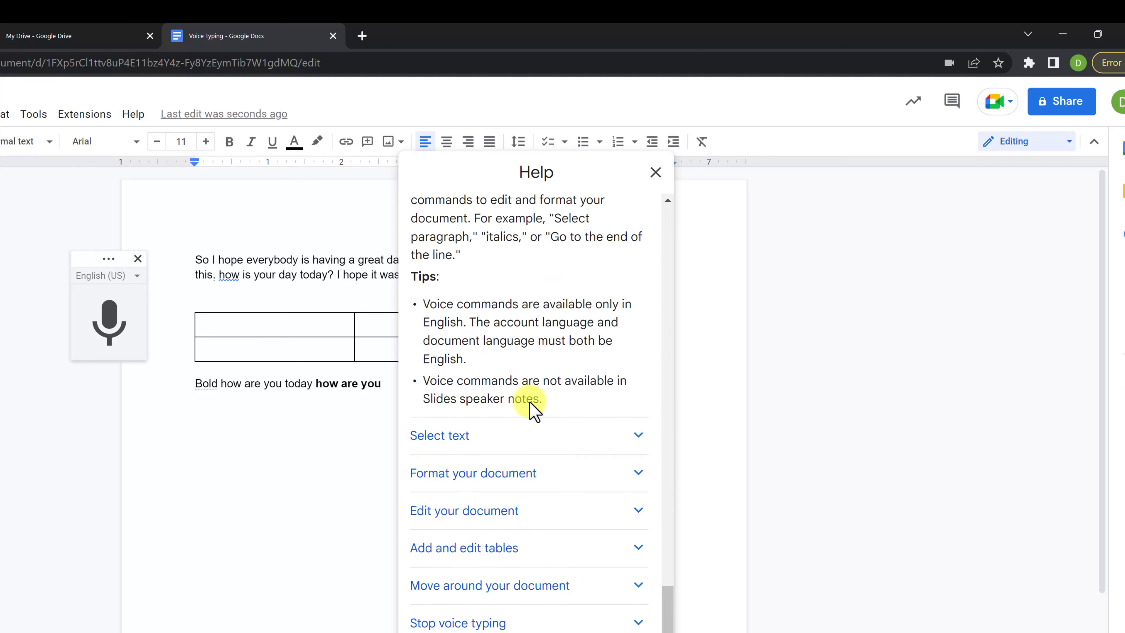
Expand the Select text, Format your document and Edit your document command lists
{"action": "left_click", "coordinate": [527, 301]}
{"action": "scroll", "coordinate": [532, 370], "scroll_direction": "down", "scroll_amount": 7}
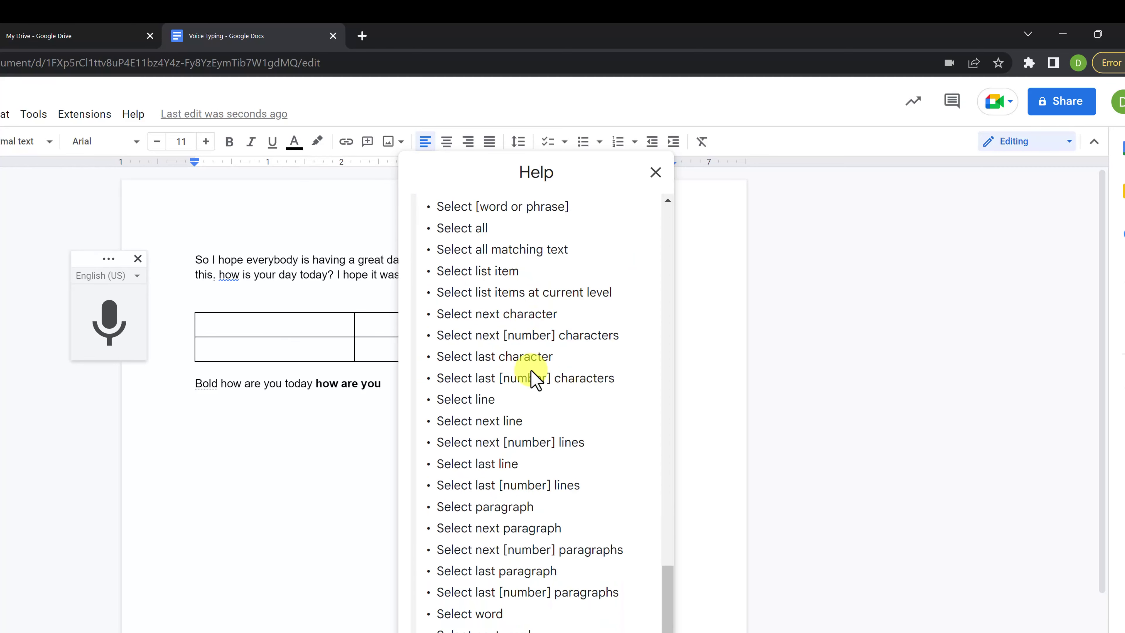
{"action": "scroll", "coordinate": [531, 370], "scroll_direction": "down", "scroll_amount": 6}
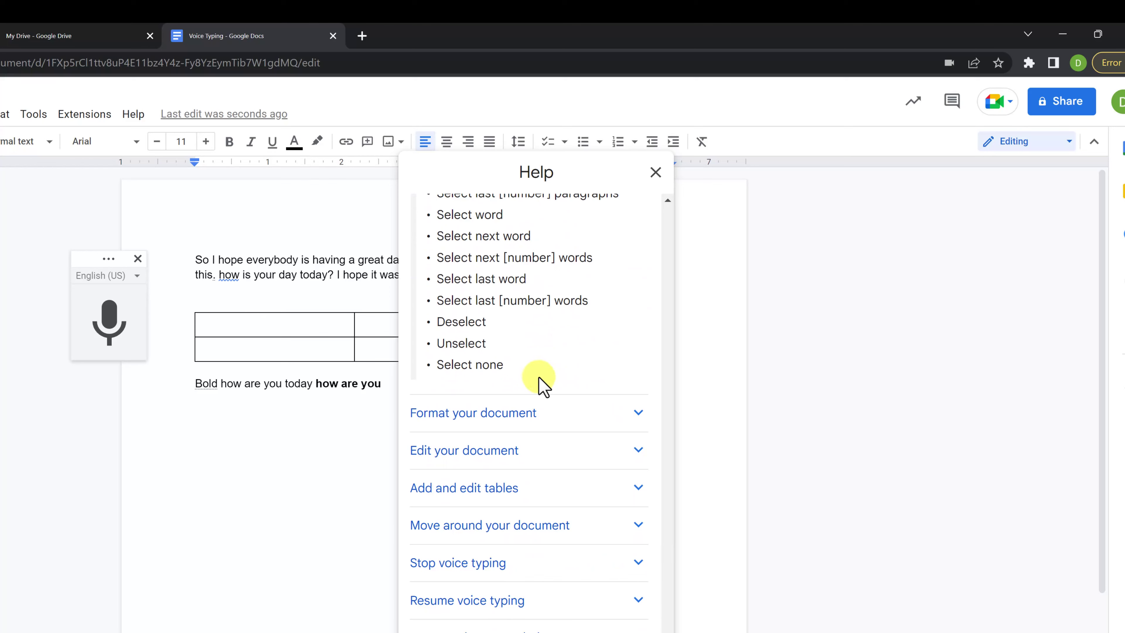
{"action": "left_click", "coordinate": [547, 346]}
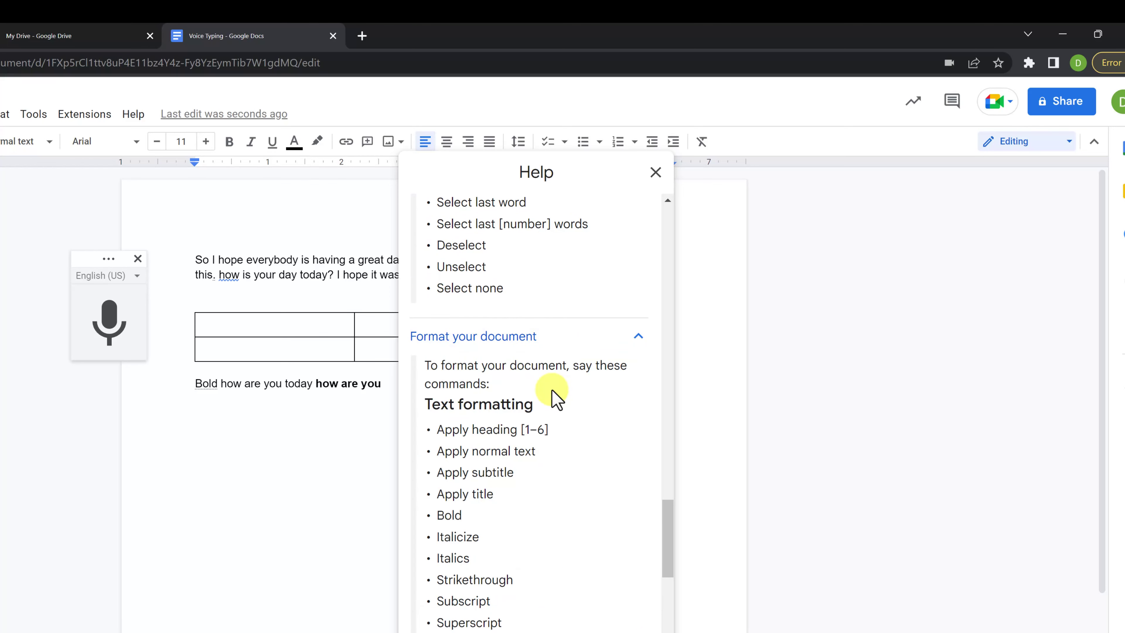
{"action": "scroll", "coordinate": [551, 392], "scroll_direction": "down", "scroll_amount": 4}
{"action": "scroll", "coordinate": [550, 392], "scroll_direction": "down", "scroll_amount": 15}
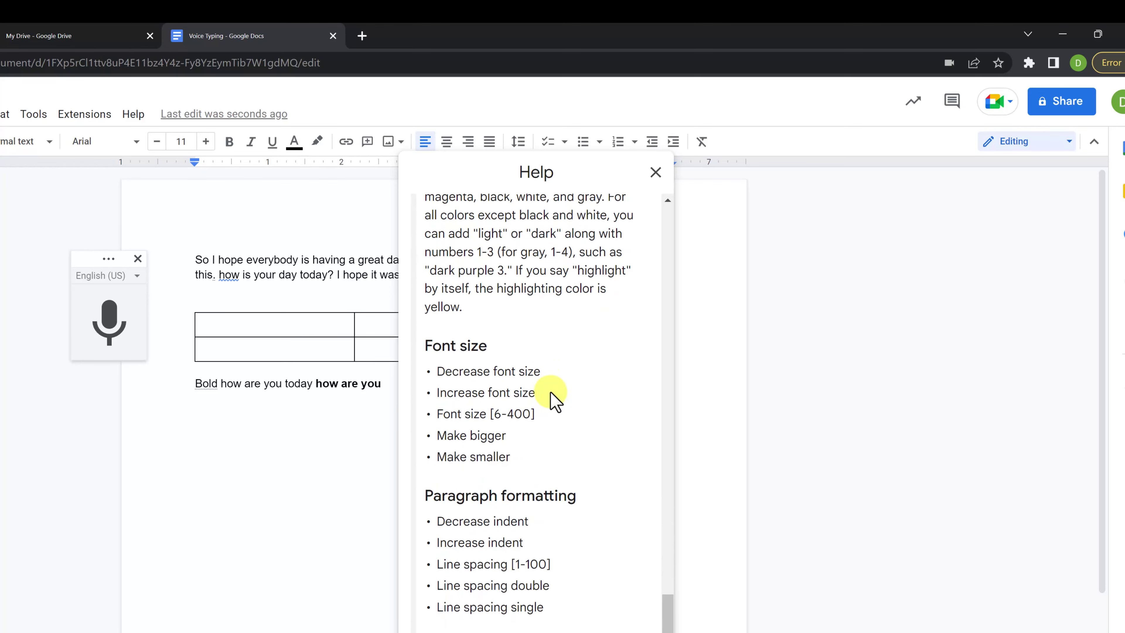
{"action": "scroll", "coordinate": [550, 391], "scroll_direction": "down", "scroll_amount": 12}
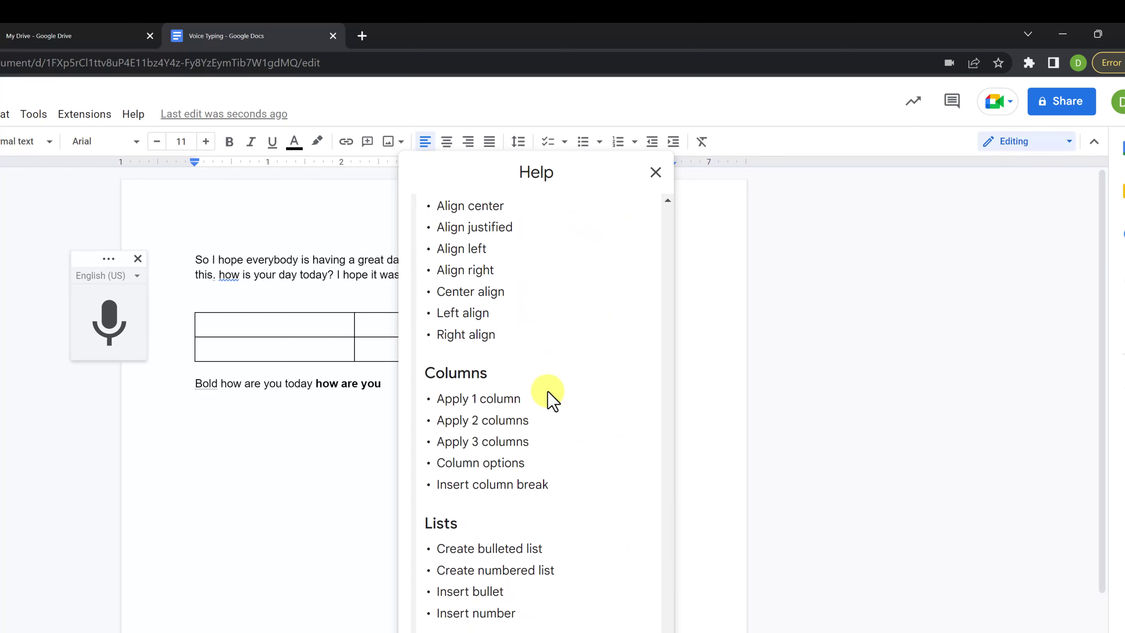
{"action": "scroll", "coordinate": [547, 390], "scroll_direction": "up", "scroll_amount": 3}
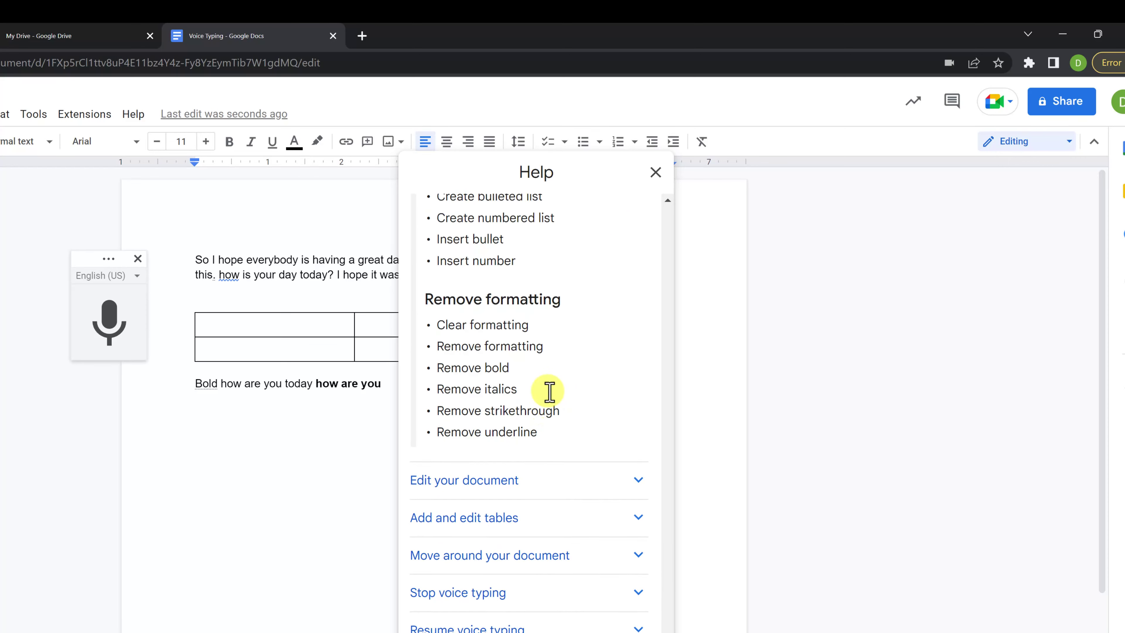
{"action": "scroll", "coordinate": [548, 390], "scroll_direction": "down", "scroll_amount": 5}
{"action": "left_click", "coordinate": [531, 380]}
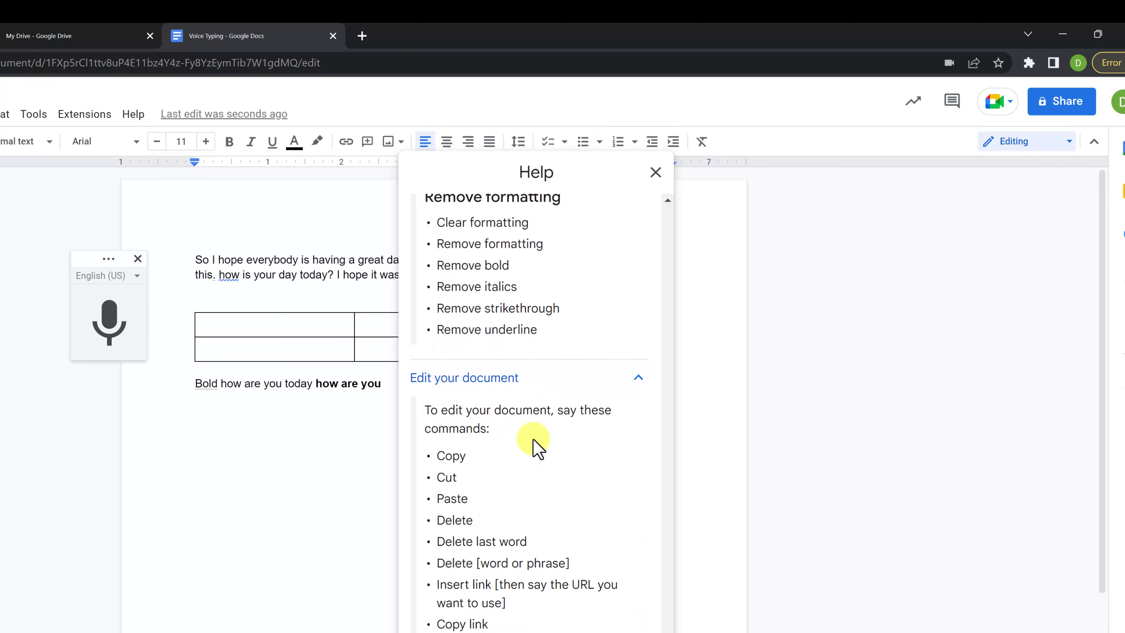
{"action": "scroll", "coordinate": [534, 443], "scroll_direction": "down", "scroll_amount": 12}
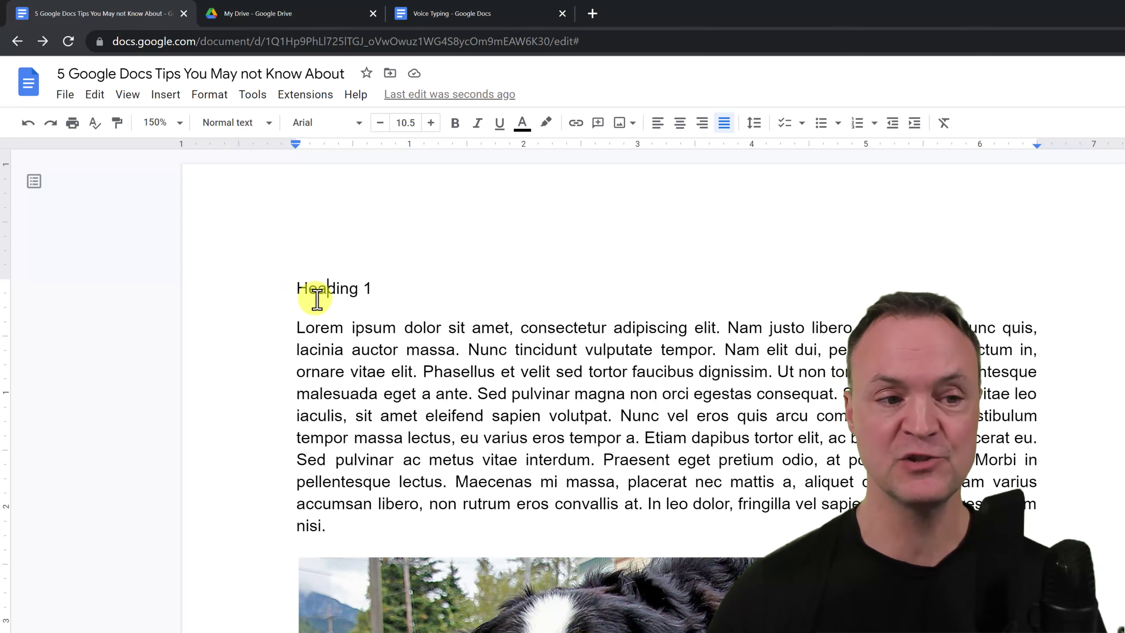
Style the first line 'Heading 1' as Heading 1 so it shows at size 20
{"action": "left_click_drag", "start_coordinate": [395, 288], "coordinate": [296, 288]}
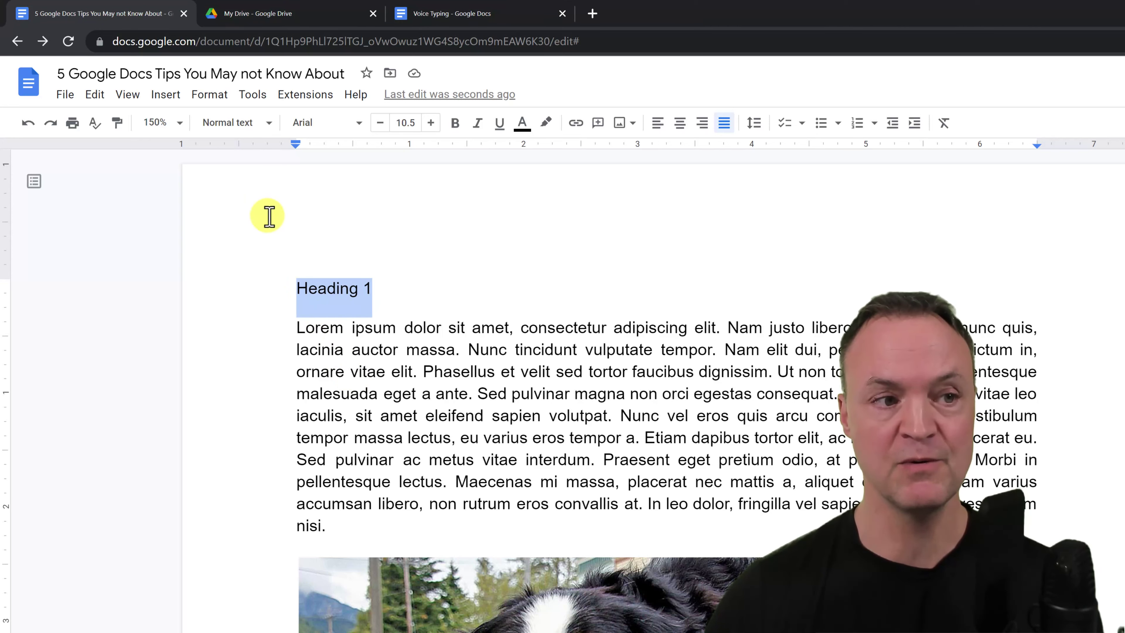
{"action": "left_click", "coordinate": [269, 123]}
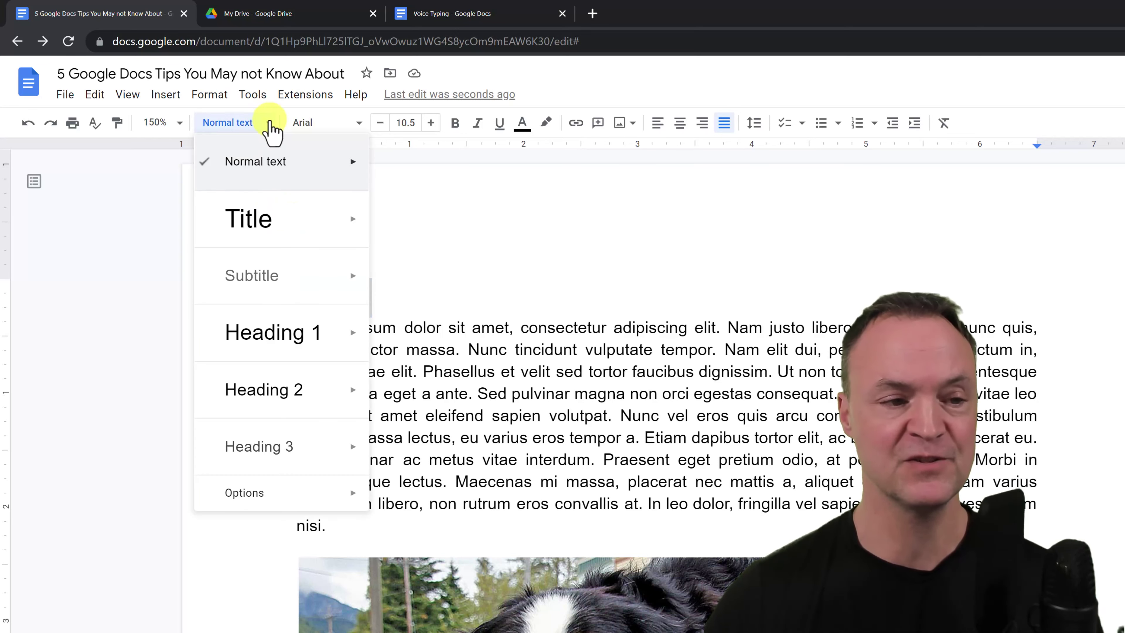
{"action": "mouse_move", "coordinate": [350, 341]}
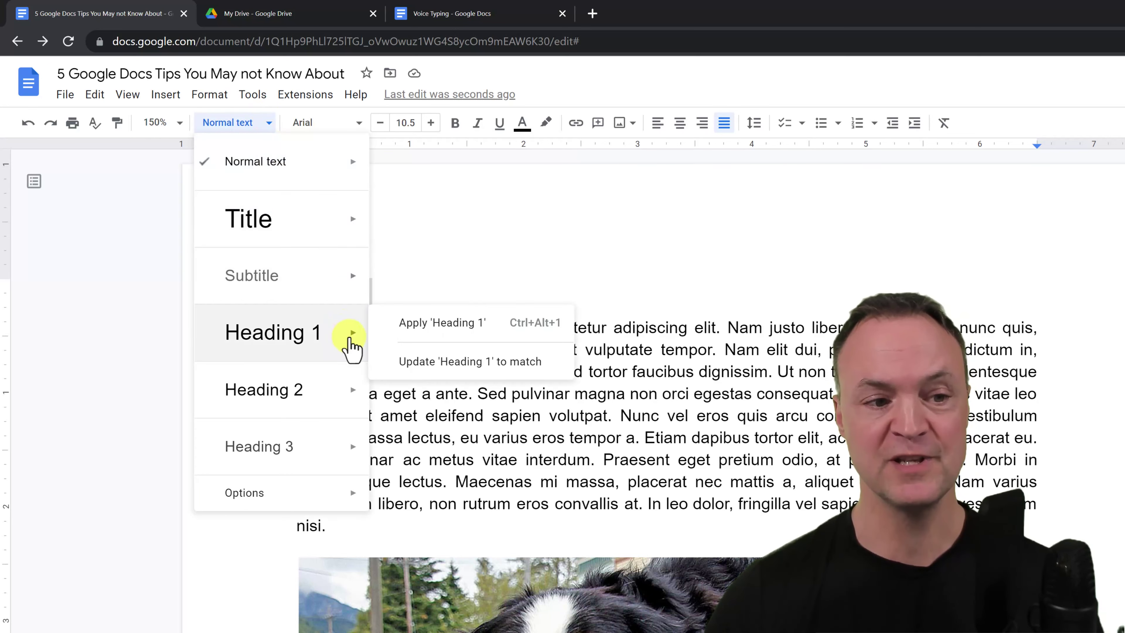
{"action": "mouse_move", "coordinate": [335, 390]}
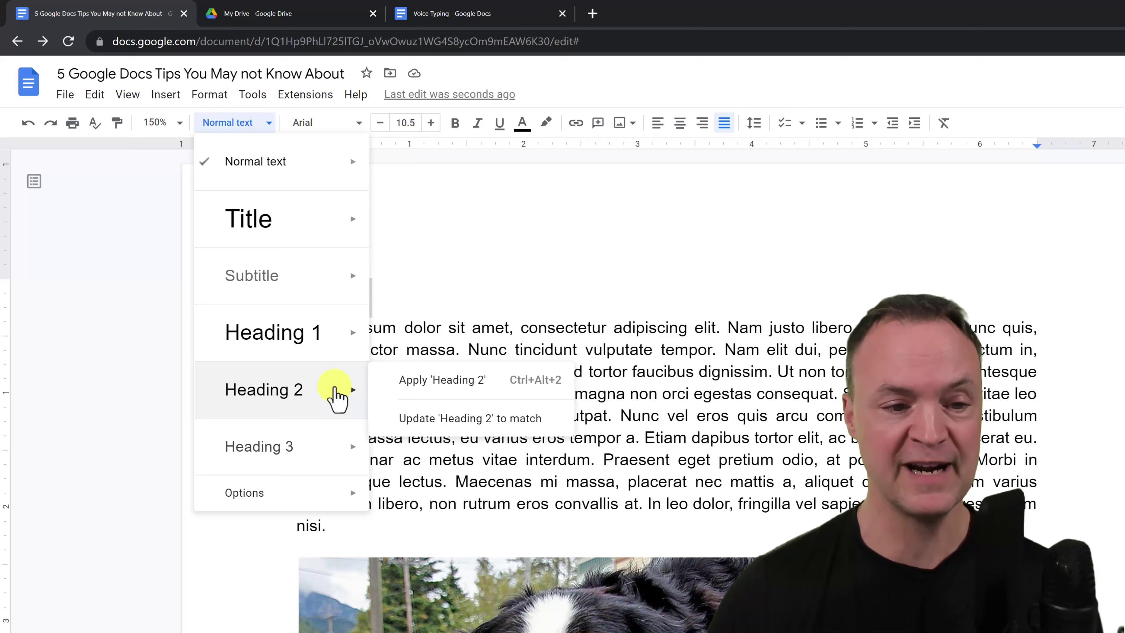
{"action": "left_click", "coordinate": [415, 323]}
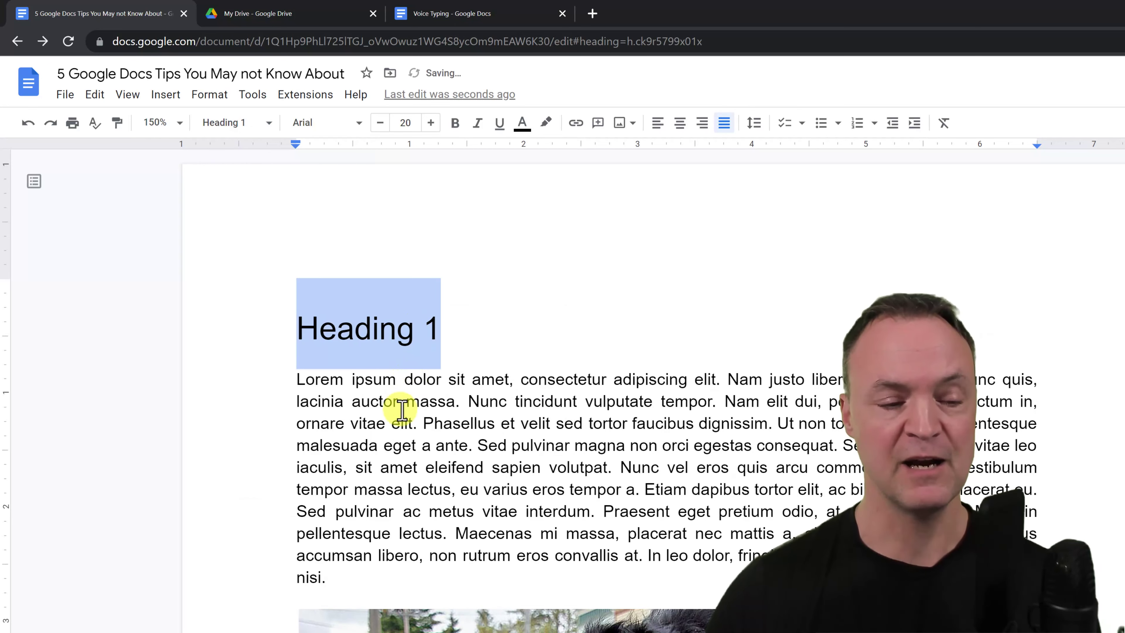
{"action": "left_click", "coordinate": [393, 425]}
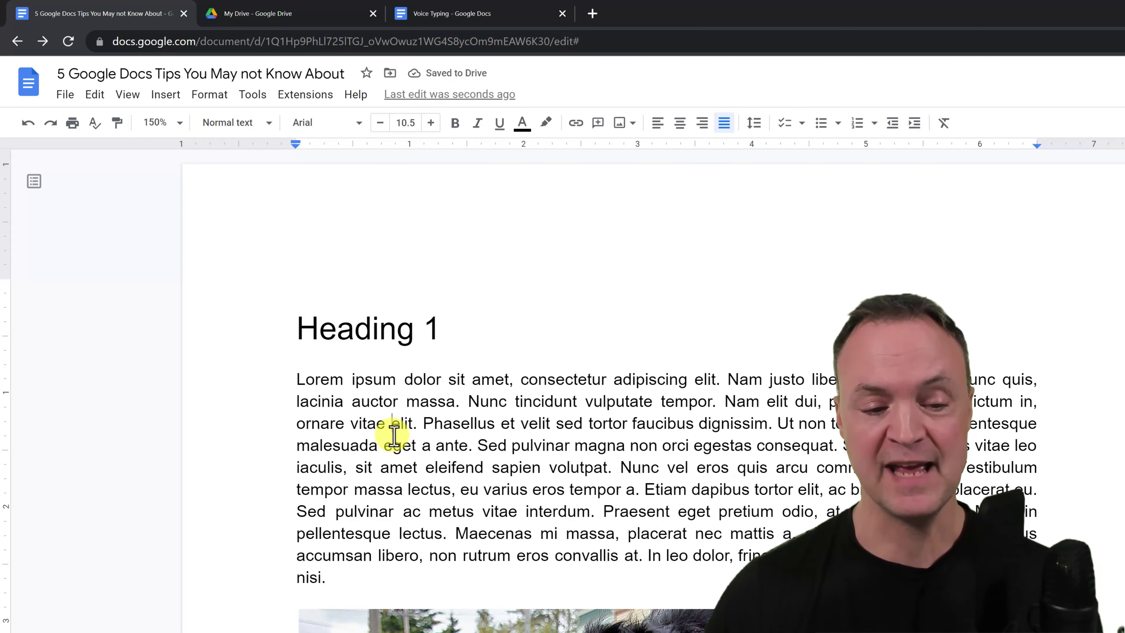
Show the document outline and jump to the Heading 1 section
{"action": "left_click", "coordinate": [33, 189]}
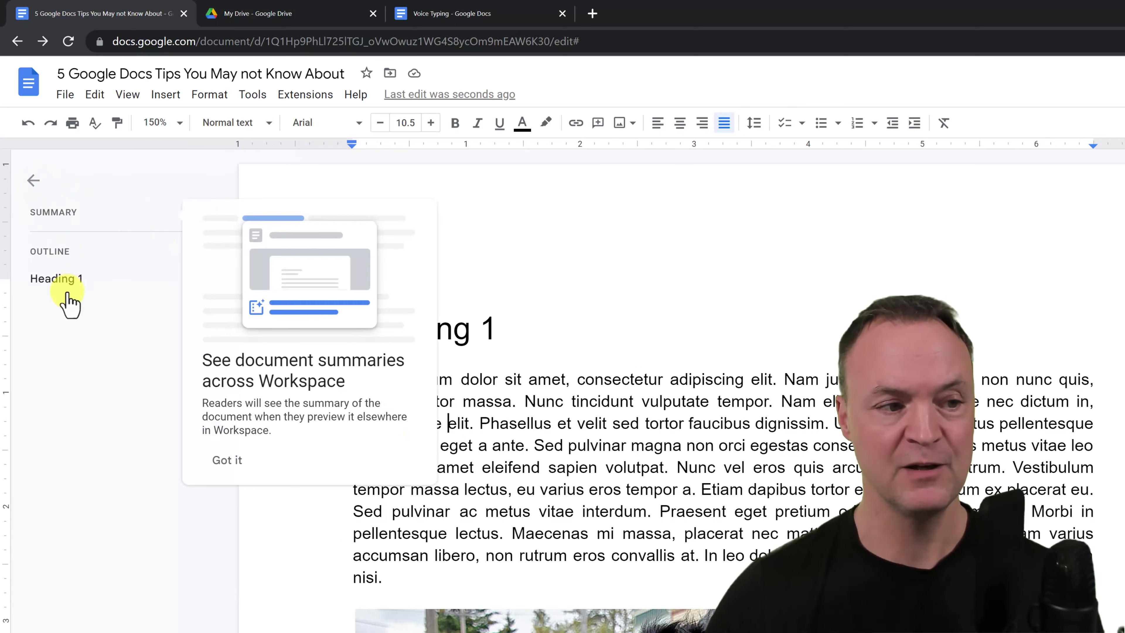
{"action": "left_click", "coordinate": [68, 288]}
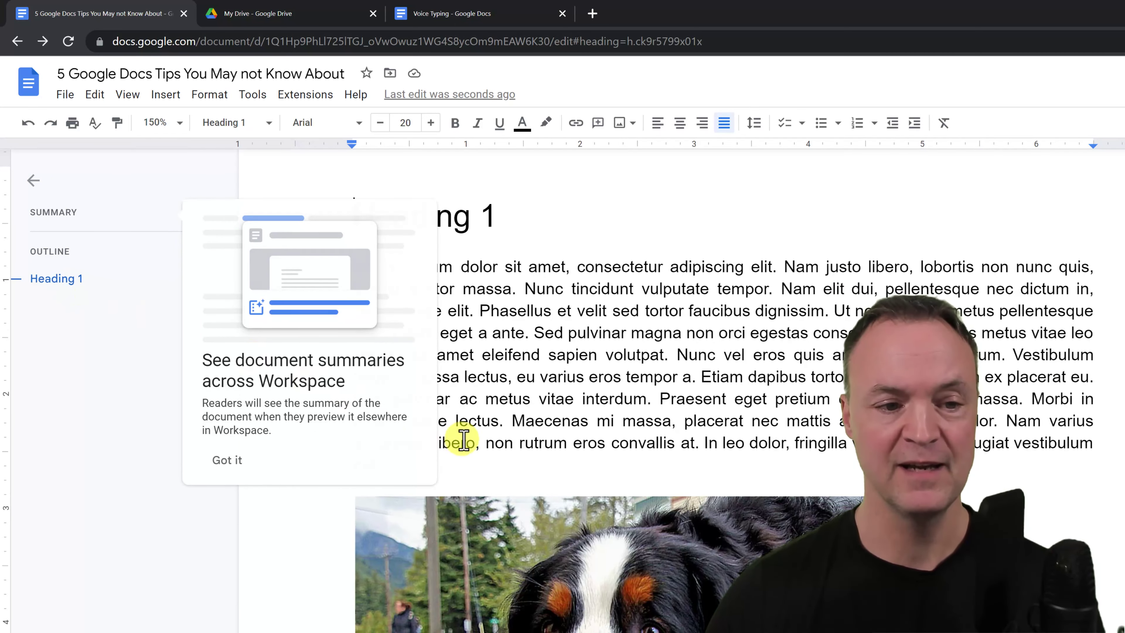
{"action": "scroll", "coordinate": [500, 381], "scroll_direction": "down", "scroll_amount": 5}
{"action": "scroll", "coordinate": [452, 334], "scroll_direction": "down", "scroll_amount": 5}
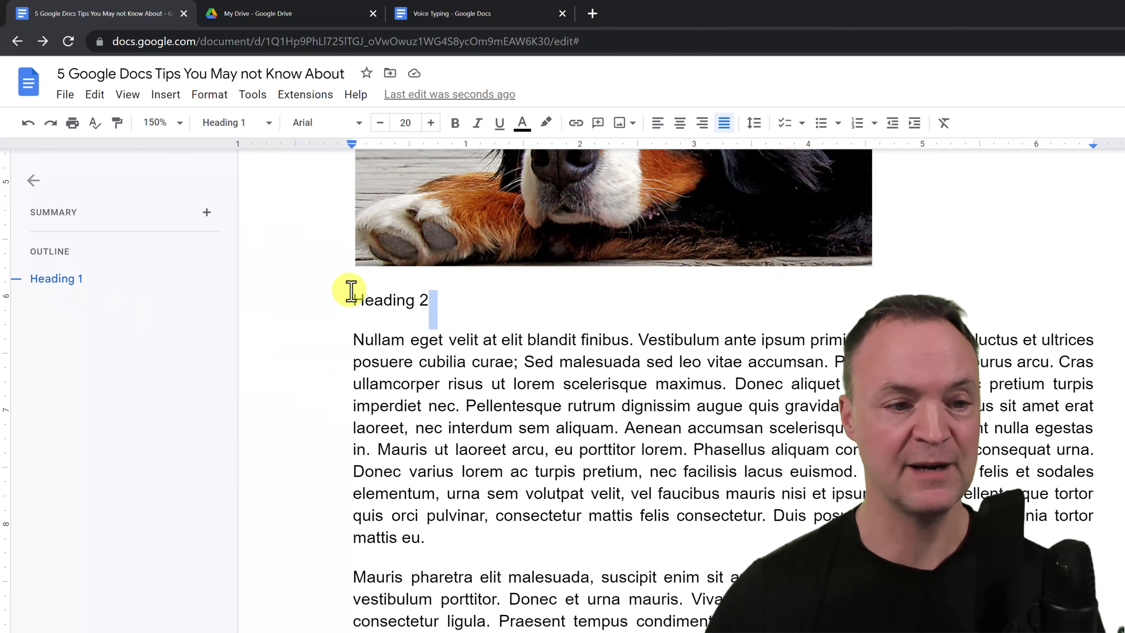
{"action": "scroll", "coordinate": [319, 289], "scroll_direction": "up", "scroll_amount": 4}
Apply the Heading 1 style to the 'Heading 2' and 'Heading 3' lines
{"action": "left_click", "coordinate": [440, 524]}
{"action": "left_click_drag", "start_coordinate": [426, 555], "coordinate": [352, 555]}
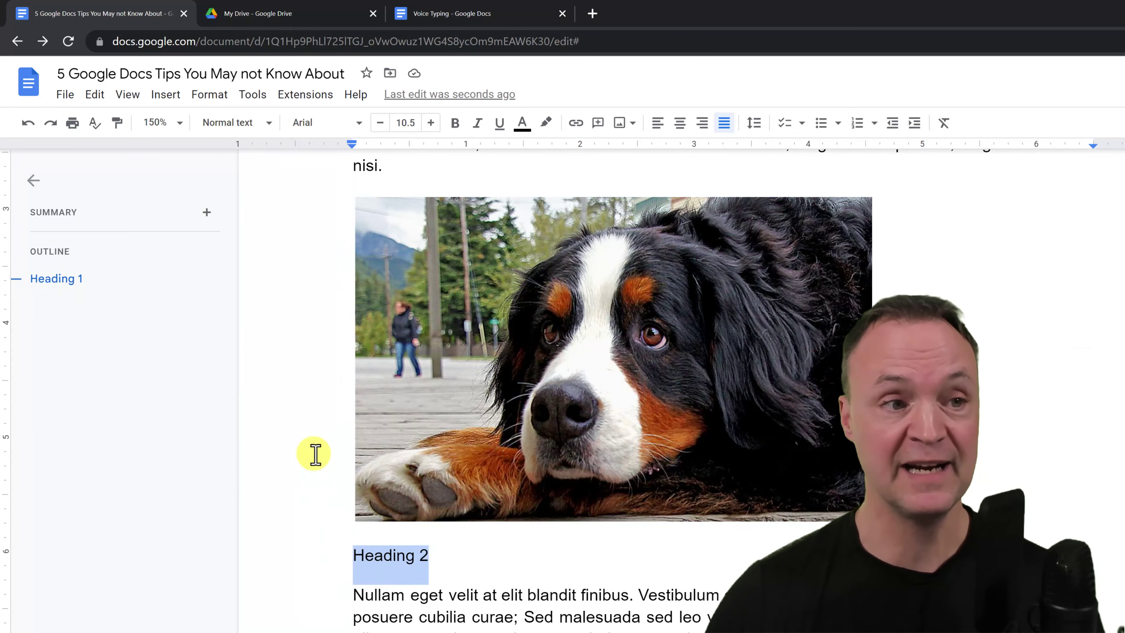
{"action": "left_click", "coordinate": [271, 128]}
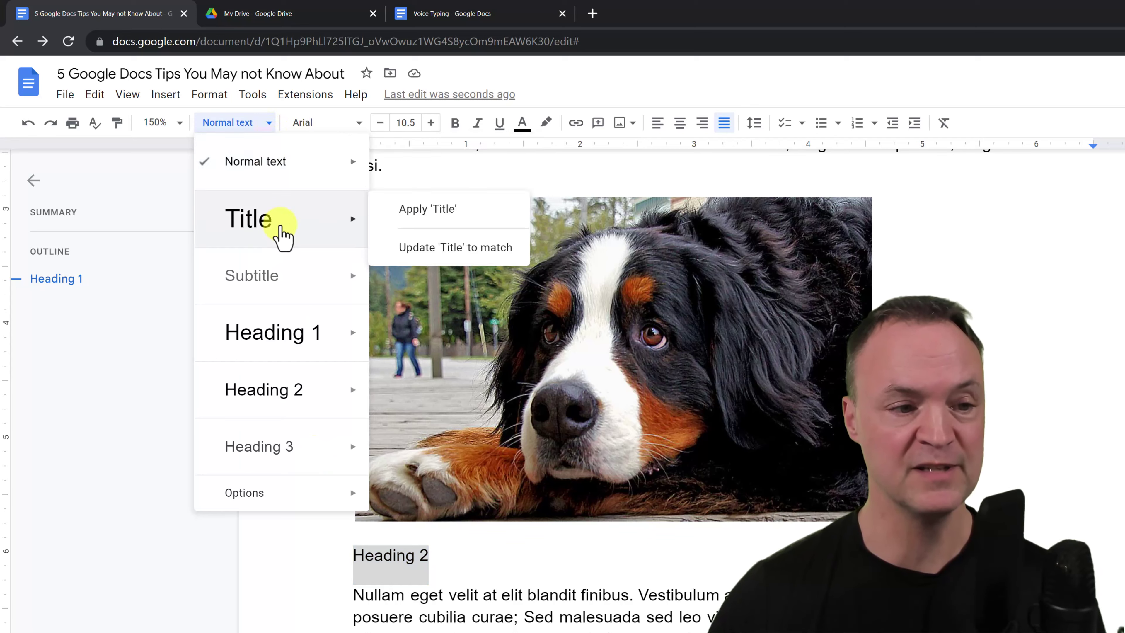
{"action": "left_click", "coordinate": [290, 337]}
{"action": "scroll", "coordinate": [422, 555], "scroll_direction": "down", "scroll_amount": 15}
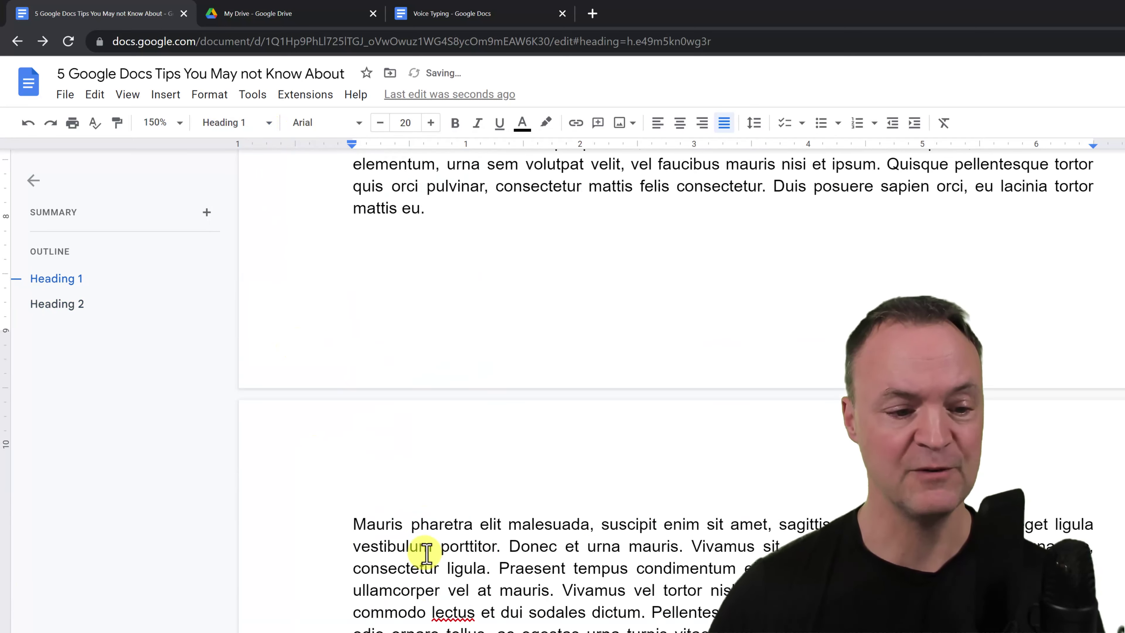
{"action": "left_click_drag", "start_coordinate": [429, 286], "coordinate": [334, 289]}
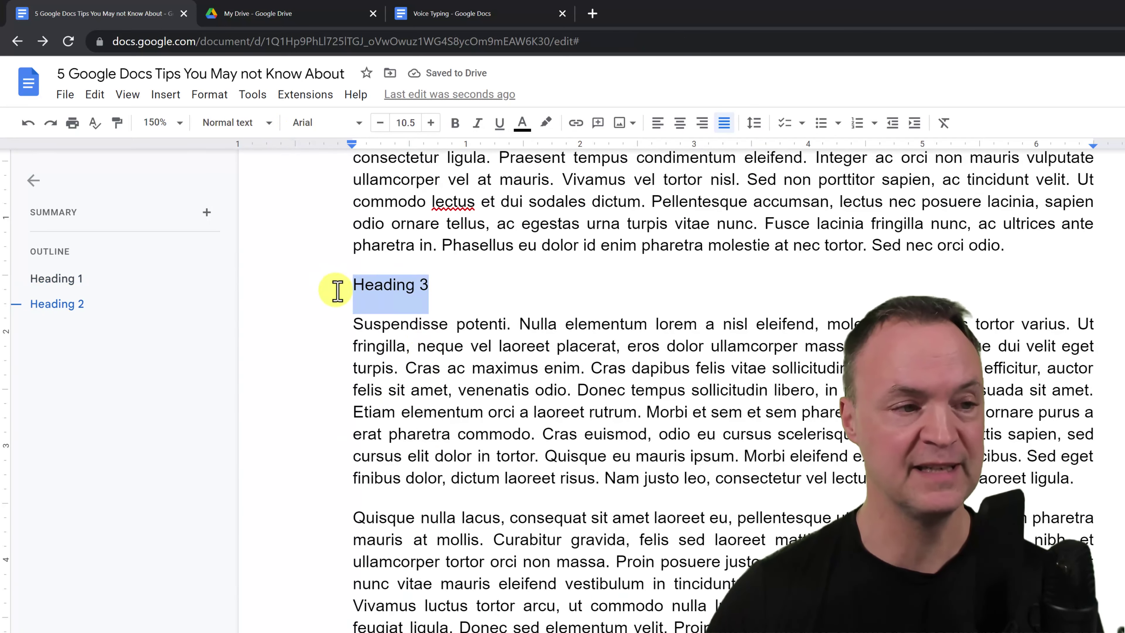
{"action": "left_click", "coordinate": [234, 133]}
{"action": "left_click", "coordinate": [268, 351]}
{"action": "left_click", "coordinate": [458, 423]}
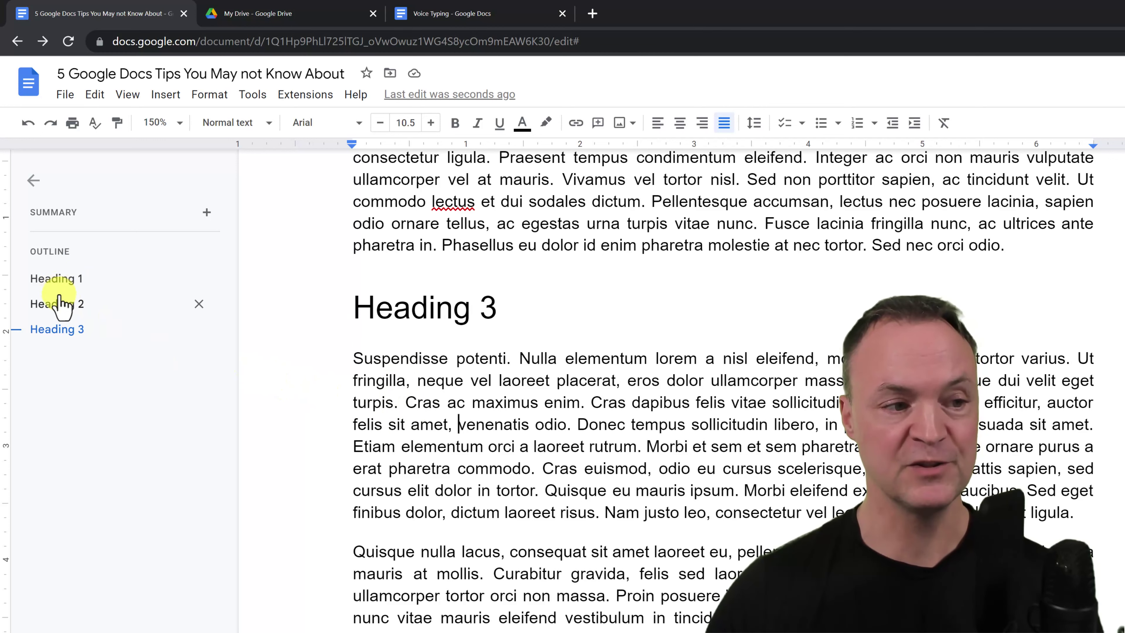
Test the outline by jumping to Heading 1, Heading 2 and Heading 3 in turn
{"action": "left_click", "coordinate": [55, 279]}
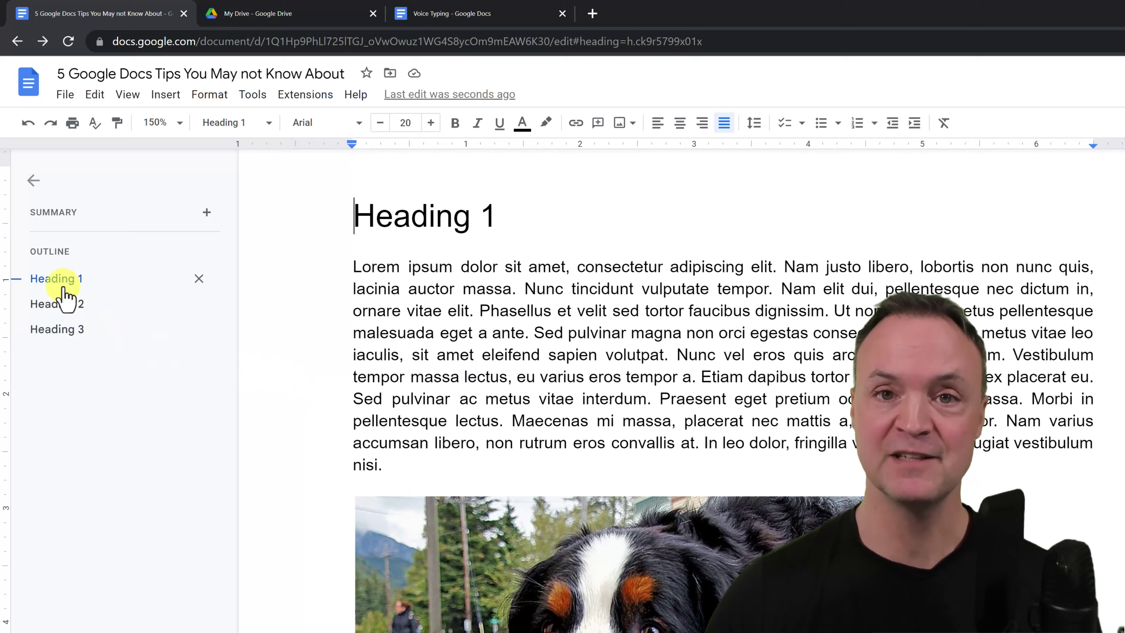
{"action": "left_click", "coordinate": [56, 306]}
{"action": "left_click", "coordinate": [66, 331]}
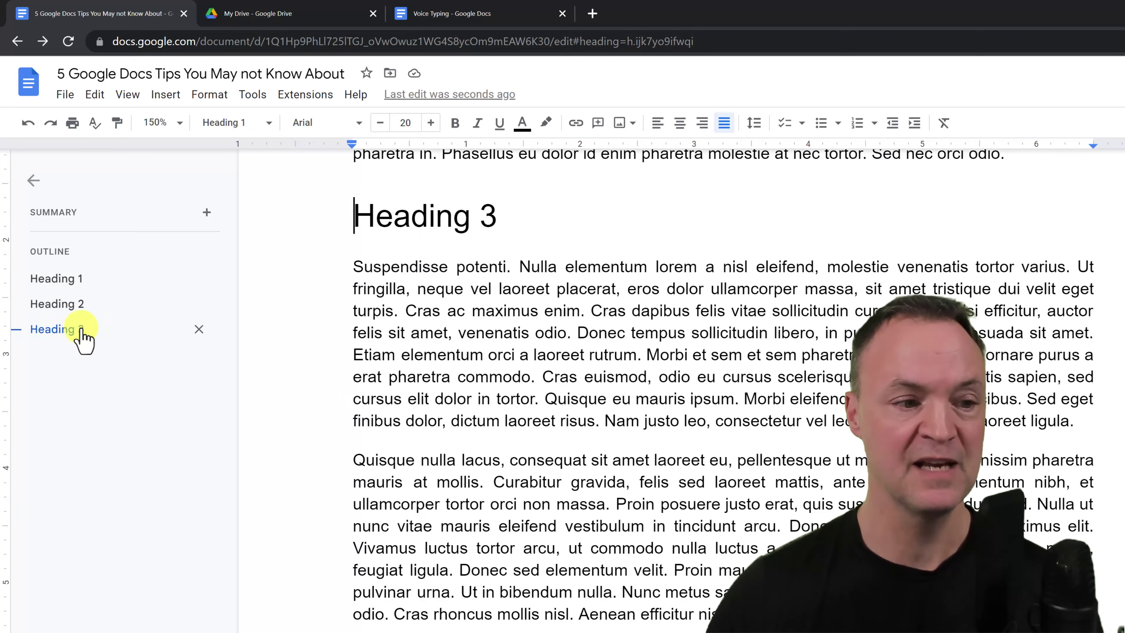
Add an empty line above the Heading 1 line
{"action": "scroll", "coordinate": [390, 404], "scroll_direction": "up", "scroll_amount": 15}
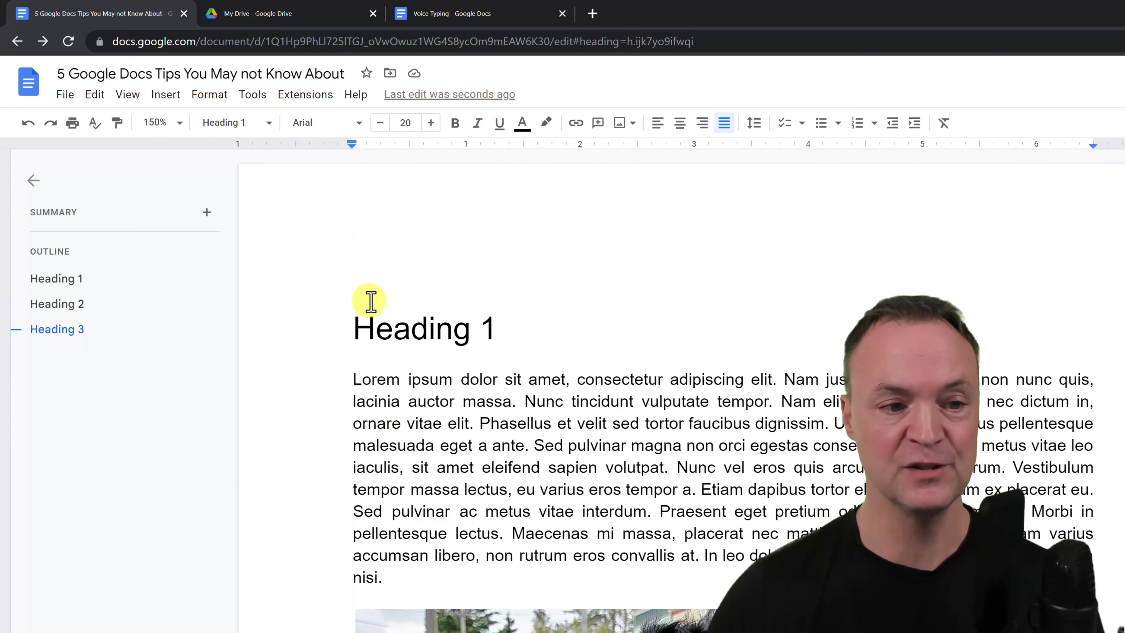
{"action": "left_click", "coordinate": [359, 251]}
{"action": "key", "text": "Return"}
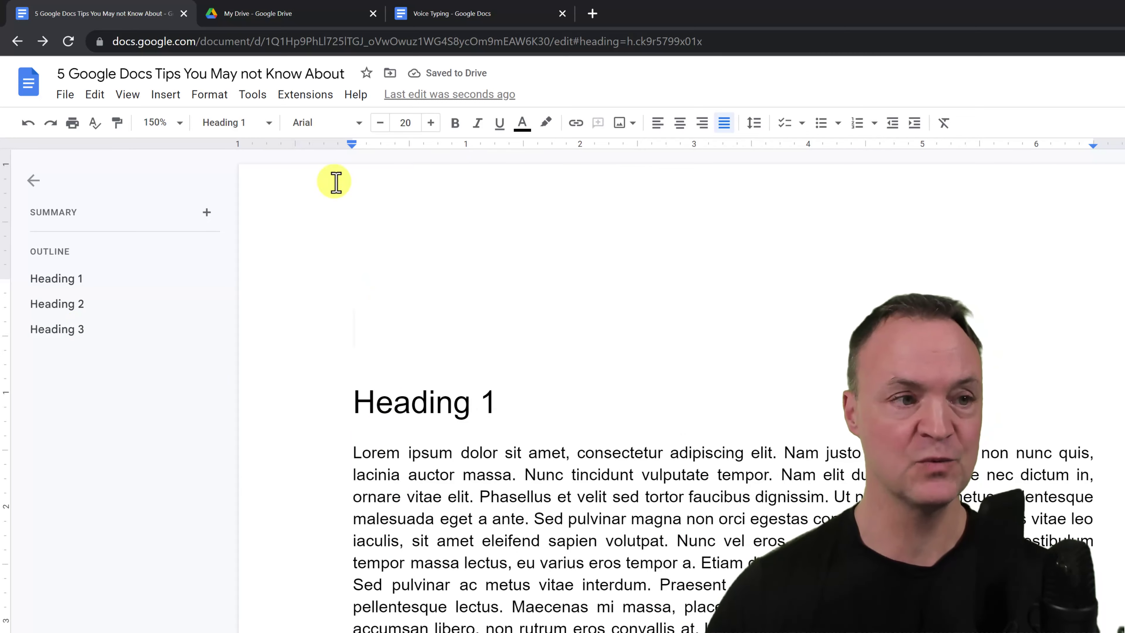
Insert a table of contents with links above the first heading
{"action": "left_click", "coordinate": [167, 96]}
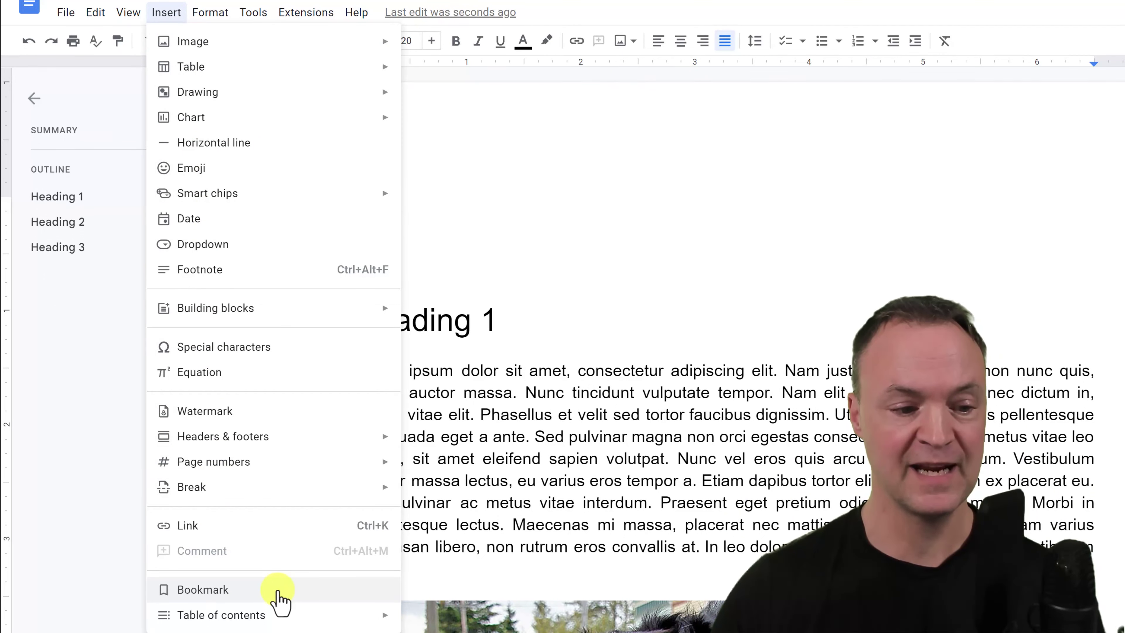
{"action": "mouse_move", "coordinate": [307, 613]}
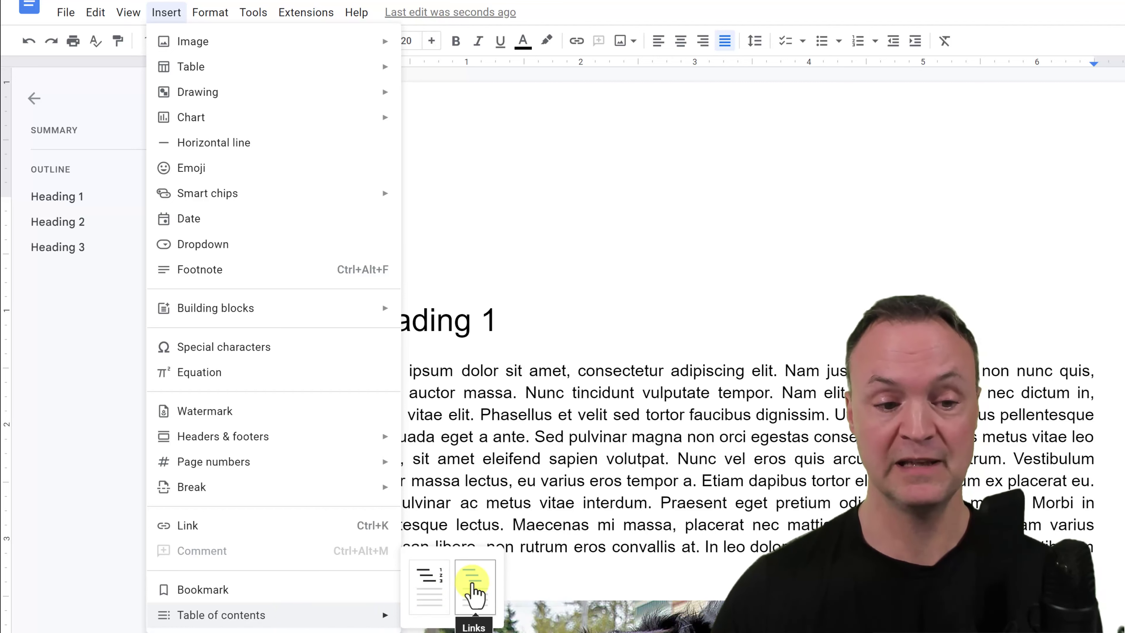
{"action": "left_click", "coordinate": [474, 591]}
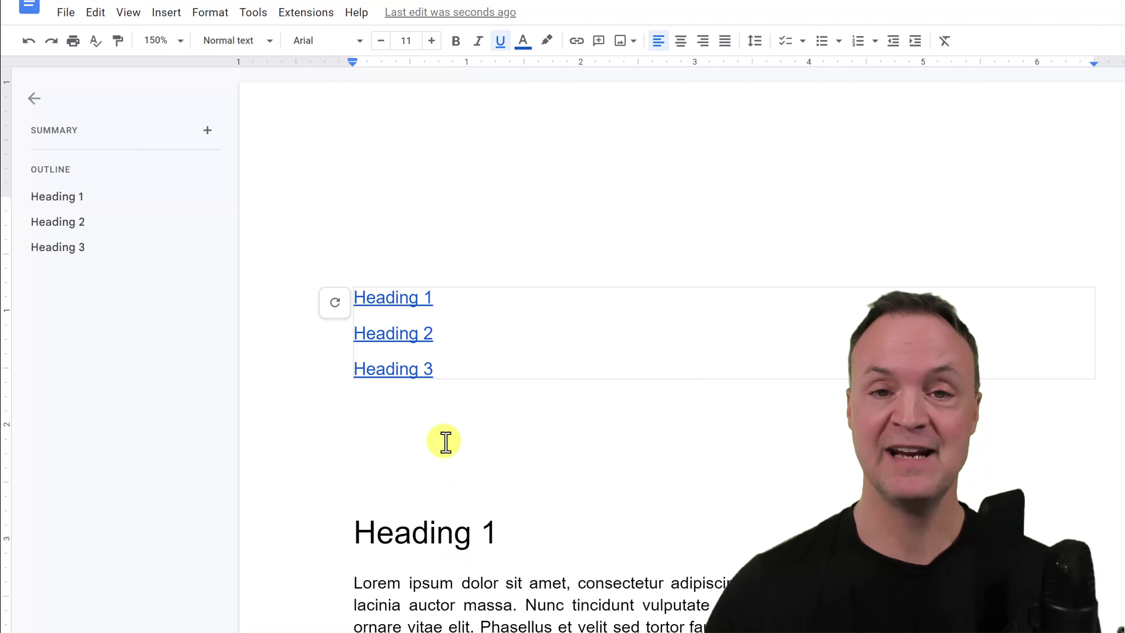
Follow the table of contents' Heading 3 link to test it
{"action": "left_click", "coordinate": [402, 369]}
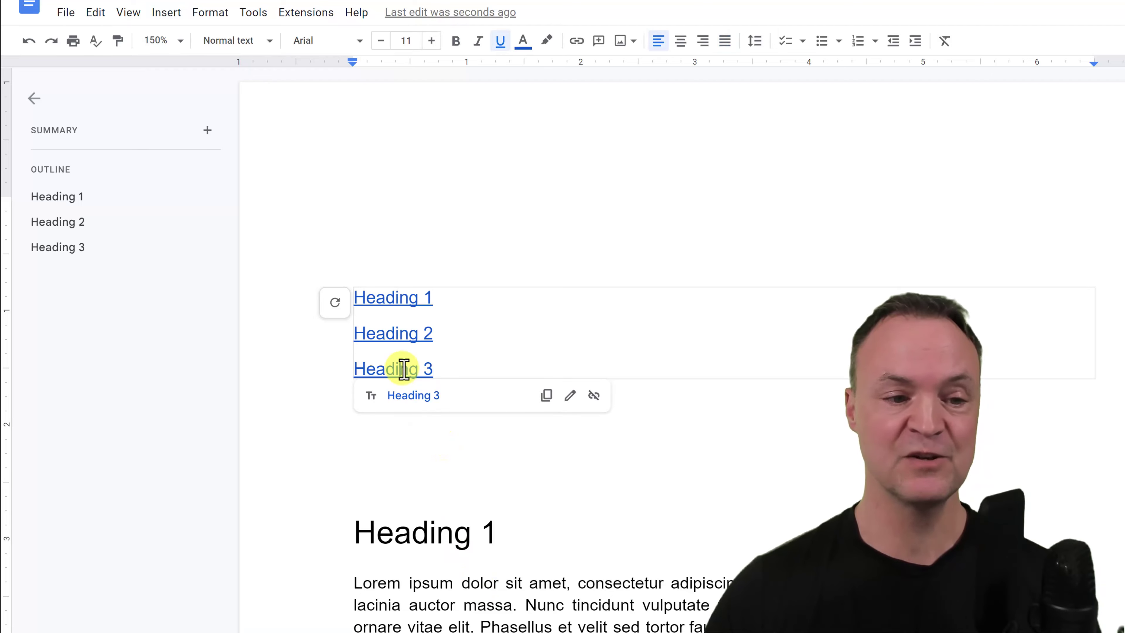
{"action": "left_click", "coordinate": [409, 396]}
{"action": "scroll", "coordinate": [412, 401], "scroll_direction": "up", "scroll_amount": 5}
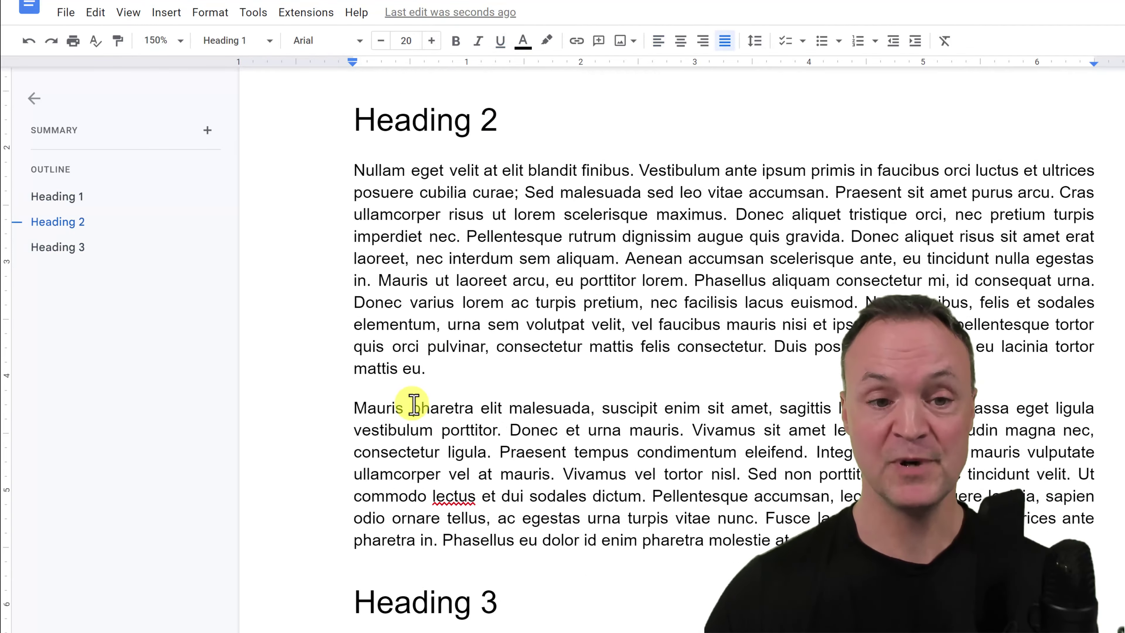
{"action": "scroll", "coordinate": [413, 401], "scroll_direction": "up", "scroll_amount": 10}
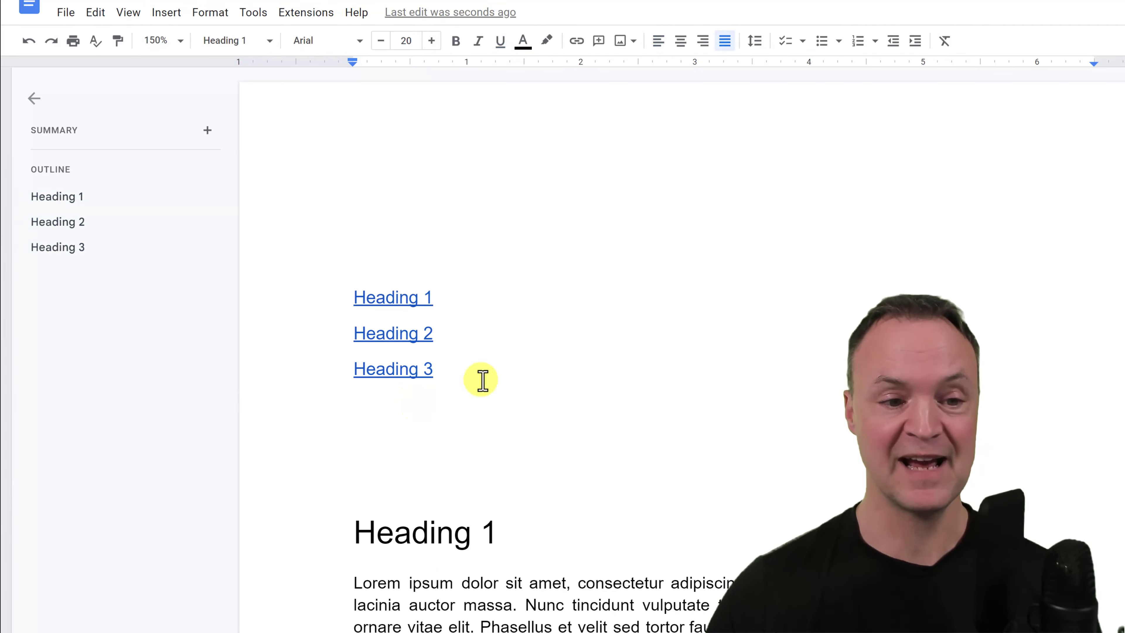
{"action": "left_click", "coordinate": [482, 380]}
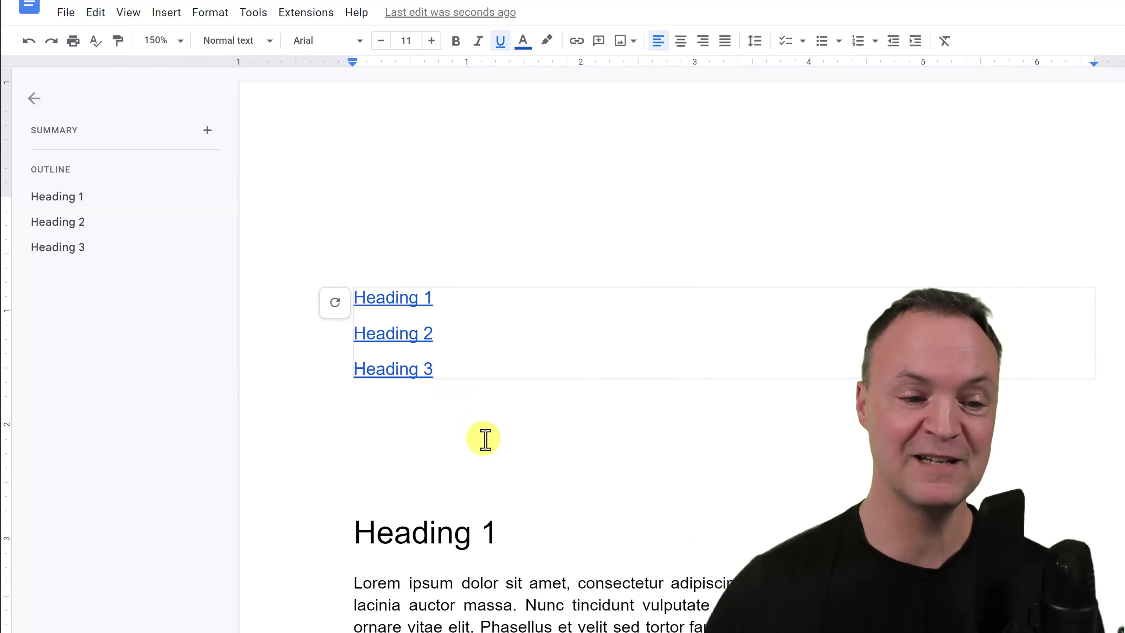
{"action": "scroll", "coordinate": [519, 507], "scroll_direction": "down", "scroll_amount": 5}
{"action": "left_click_drag", "start_coordinate": [505, 294], "coordinate": [359, 291]}
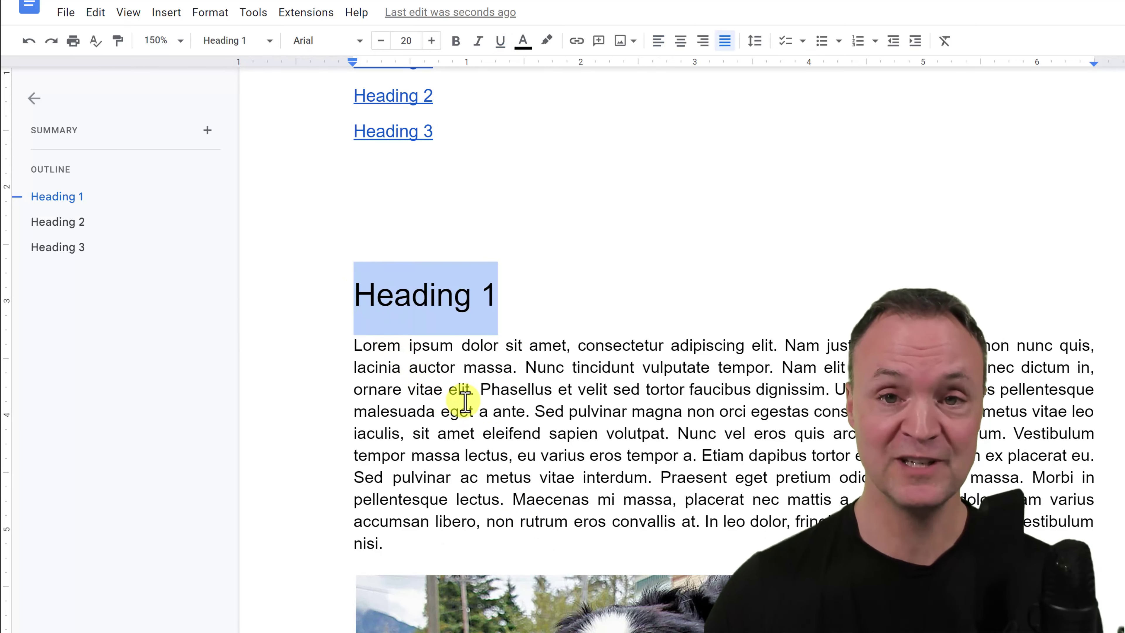